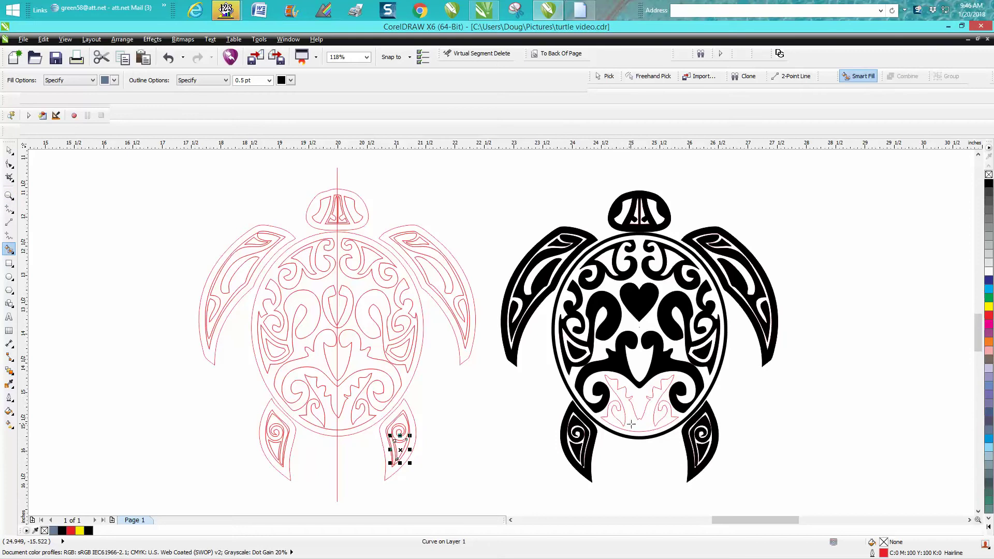
# Step: Undo the last edit on the outlined turtle and check the central shell curve
pyautogui.click(168, 57)
pyautogui.click(8, 149)
pyautogui.click(176, 197)
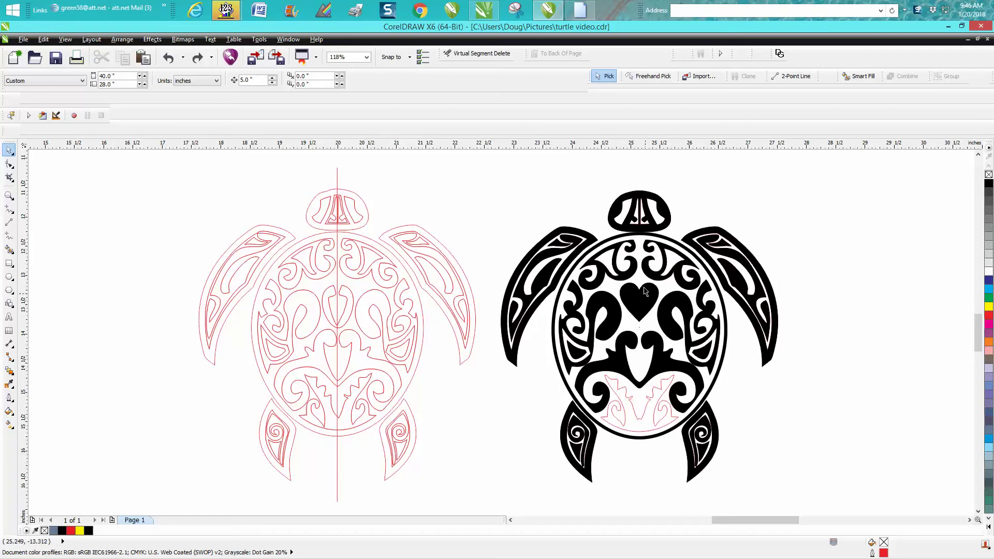
pyautogui.click(346, 299)
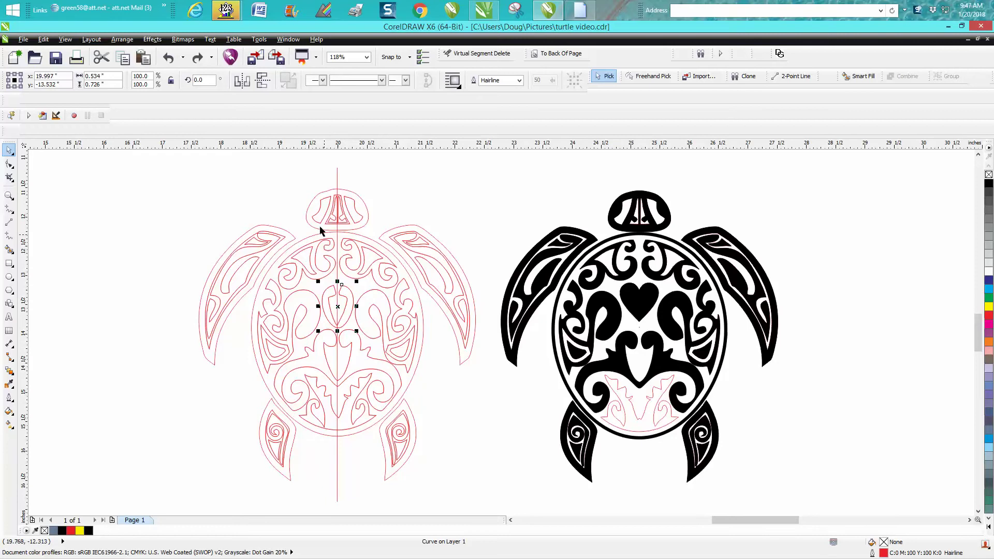
pyautogui.click(281, 202)
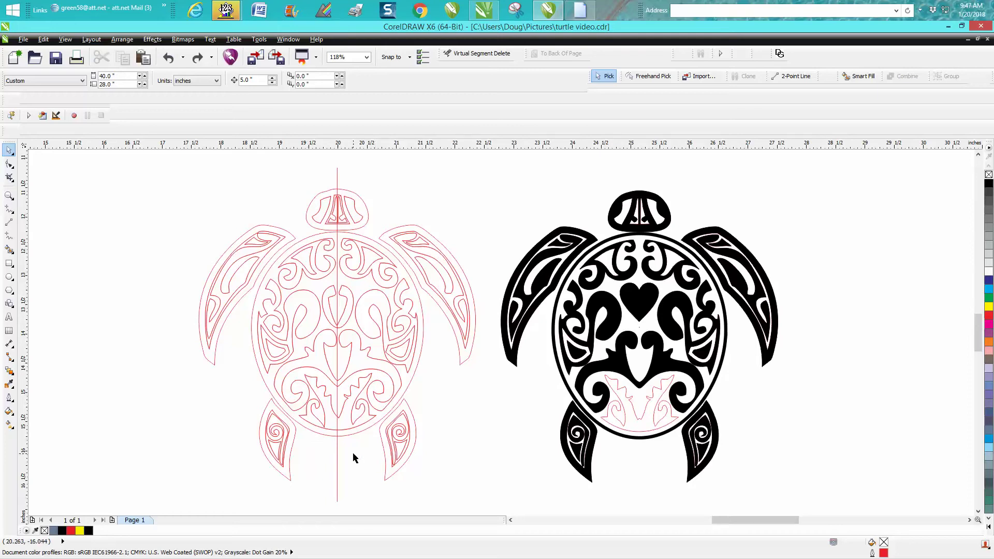
# Step: Move the extra inner curves off the outlined turtle's two rear flippers into the empty area to its left, shifting the right one 5 inches
pyautogui.click(407, 432)
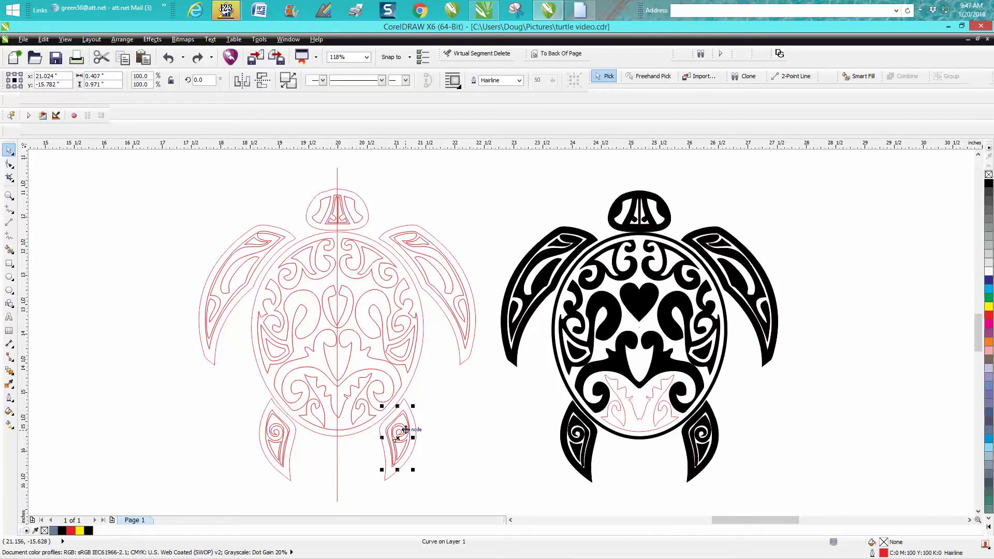
pyautogui.hotkey('ctrl', 'd')
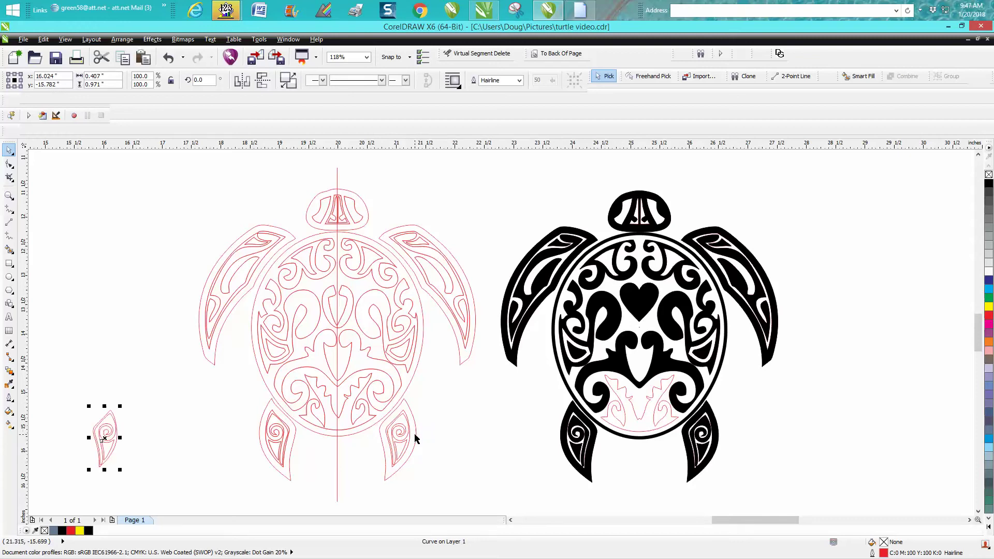
pyautogui.click(401, 432)
pyautogui.press('Right')
pyautogui.hotkey('ctrl', 'z')
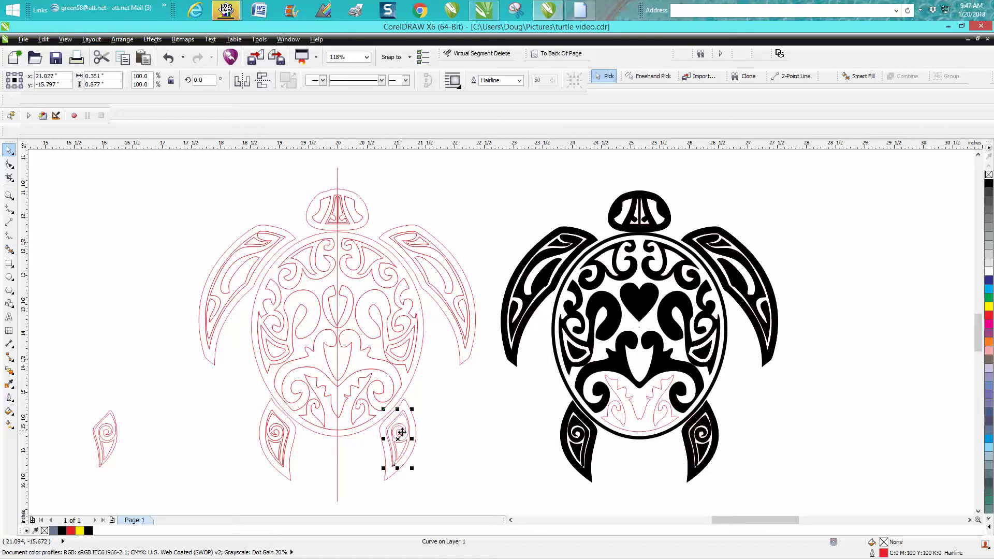
pyautogui.click(450, 433)
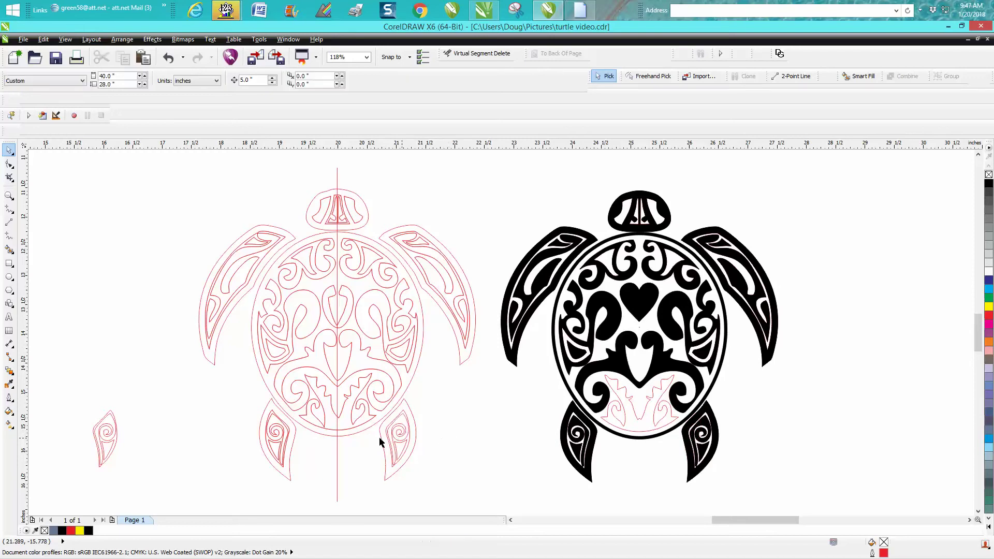
pyautogui.click(288, 434)
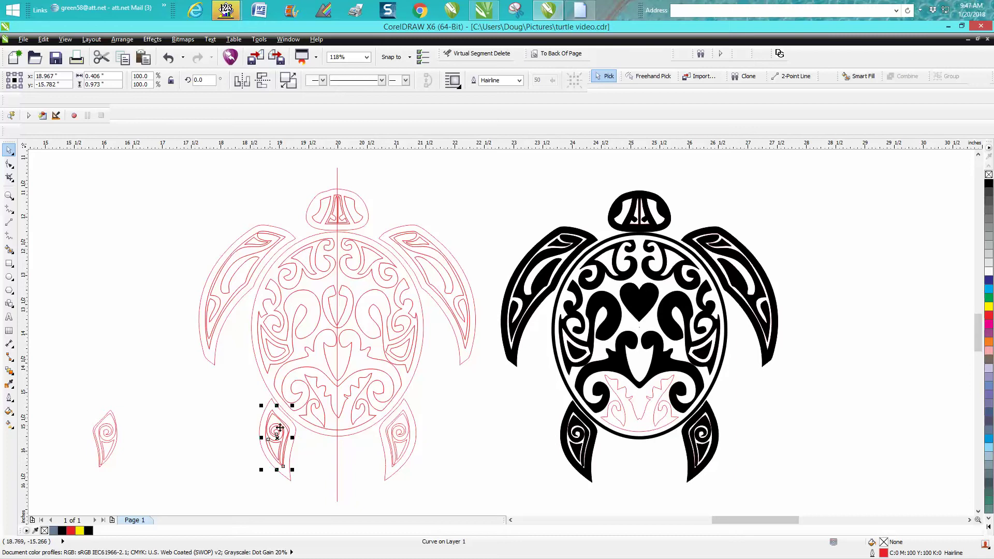
pyautogui.moveTo(276, 438); pyautogui.dragTo(178, 438)
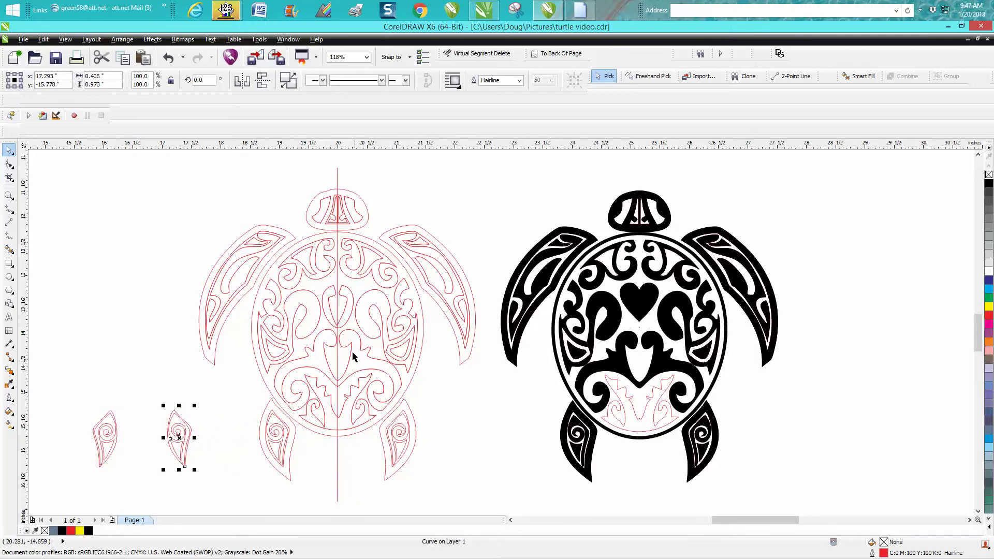
# Step: Check the curves in the outlined turtle's front flippers for stacked duplicates
pyautogui.click(440, 300)
pyautogui.press('Escape')
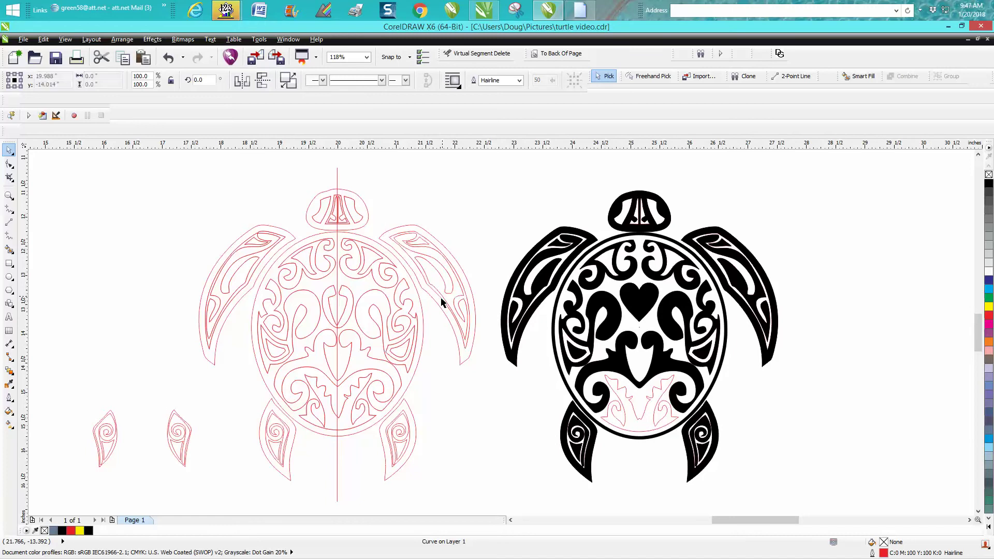
pyautogui.click(263, 241)
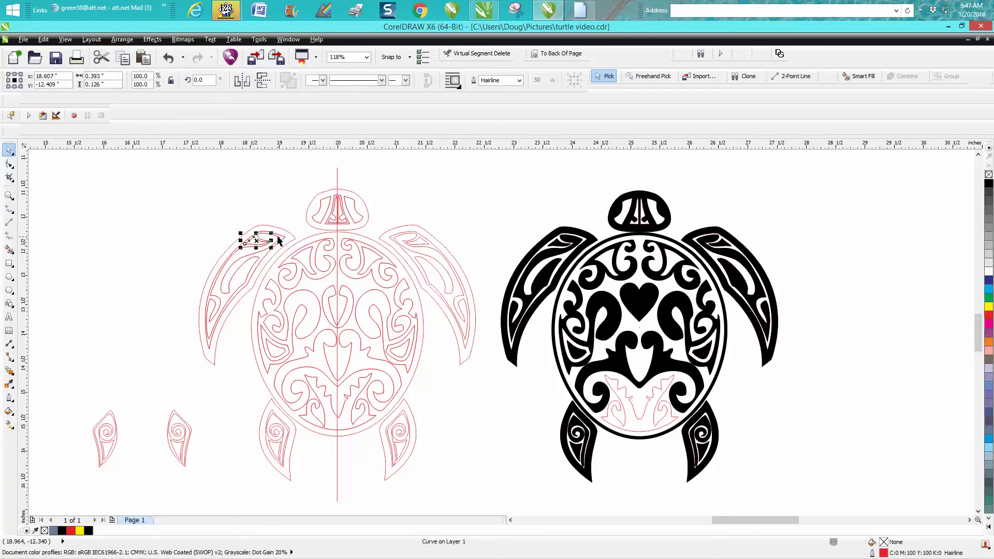
pyautogui.press('Escape')
pyautogui.click(278, 239)
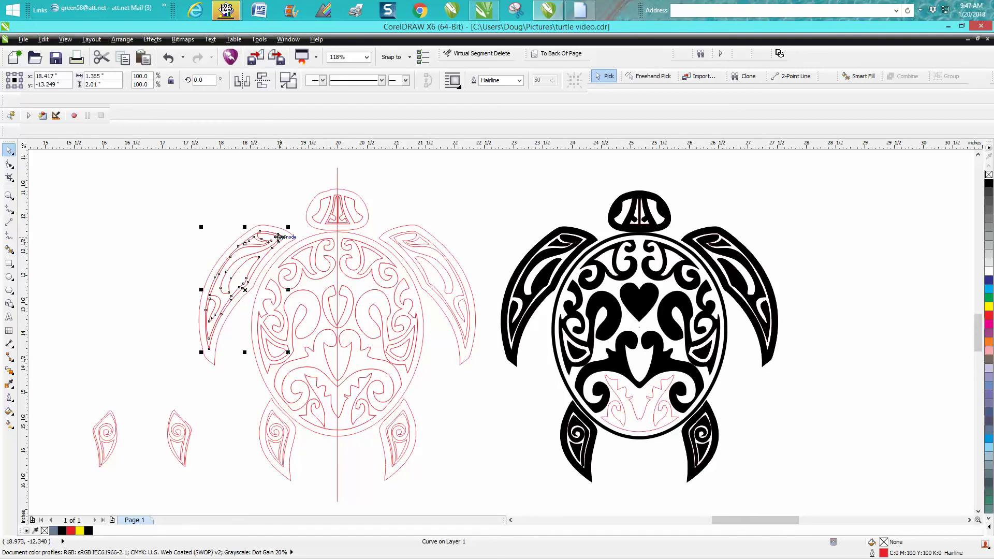
pyautogui.press('Escape')
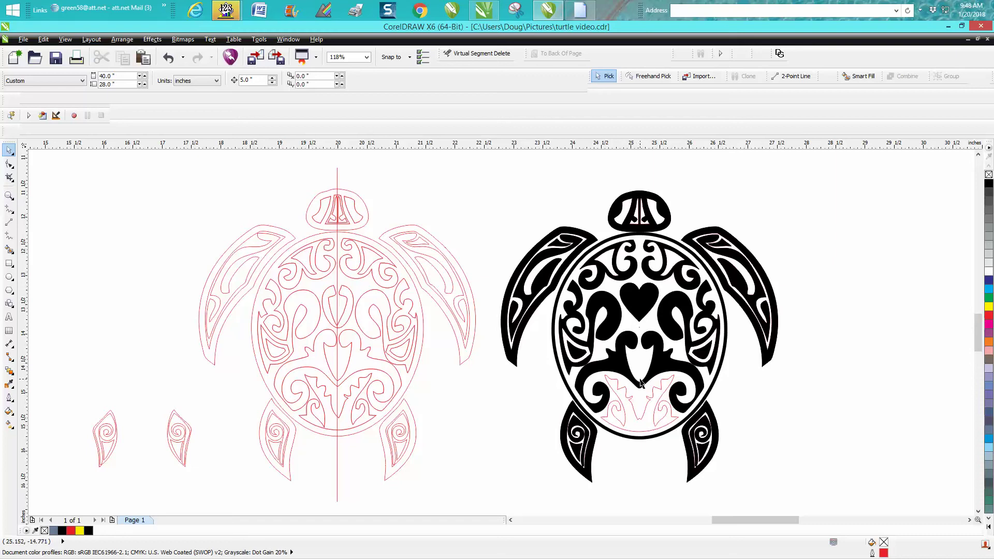
# Step: Delete the two flipper curves lying in the empty area beside the outlined turtle
pyautogui.click(9, 196)
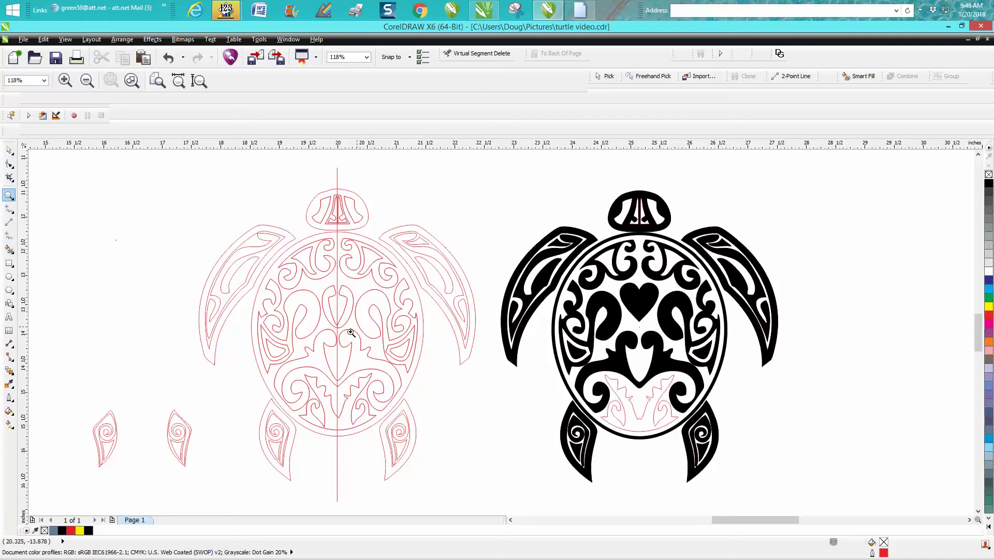
pyautogui.click(9, 150)
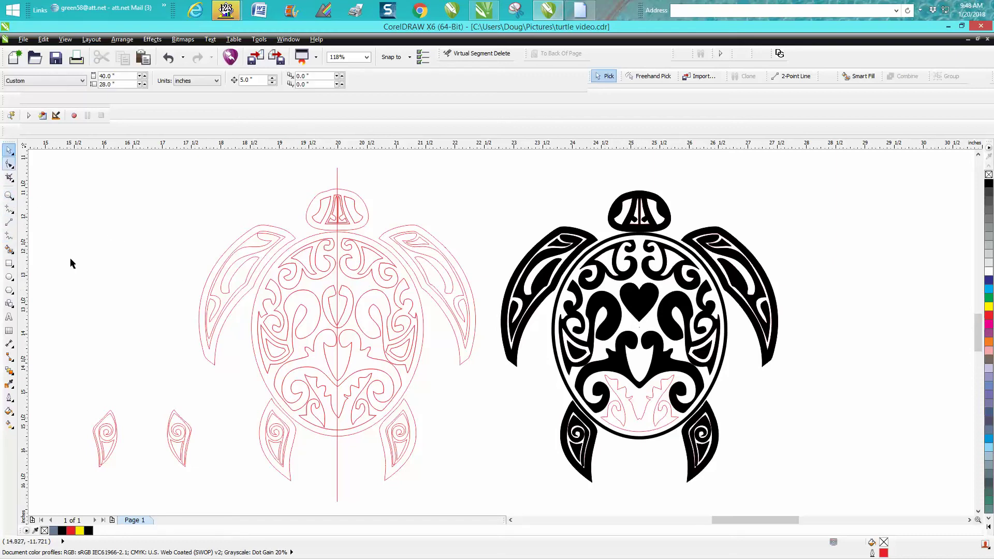
pyautogui.moveTo(72, 386); pyautogui.dragTo(204, 474)
pyautogui.press('Delete')
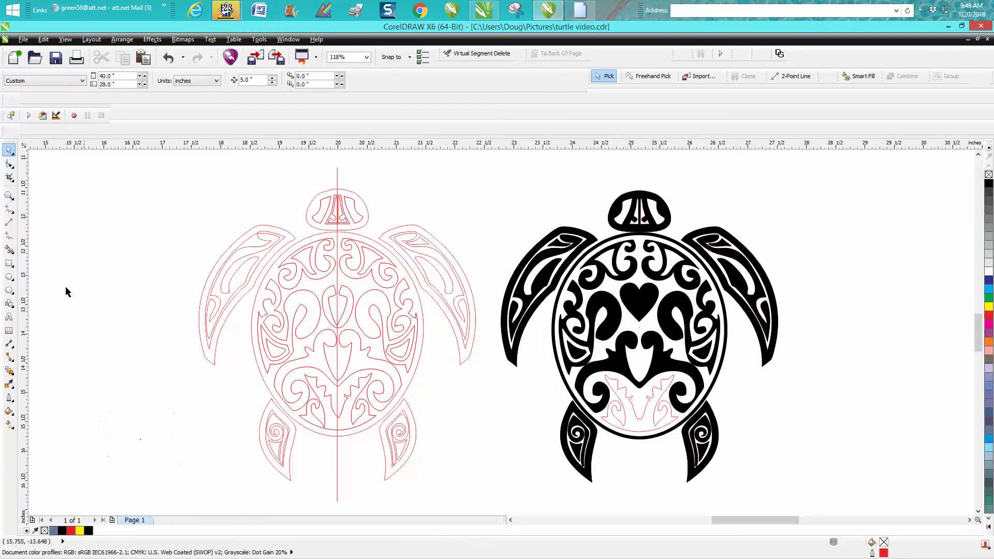
# Step: Remove the outlined turtle's left half with Virtual Segment Delete and move the vertical centre line away to the left
pyautogui.click(15, 182)
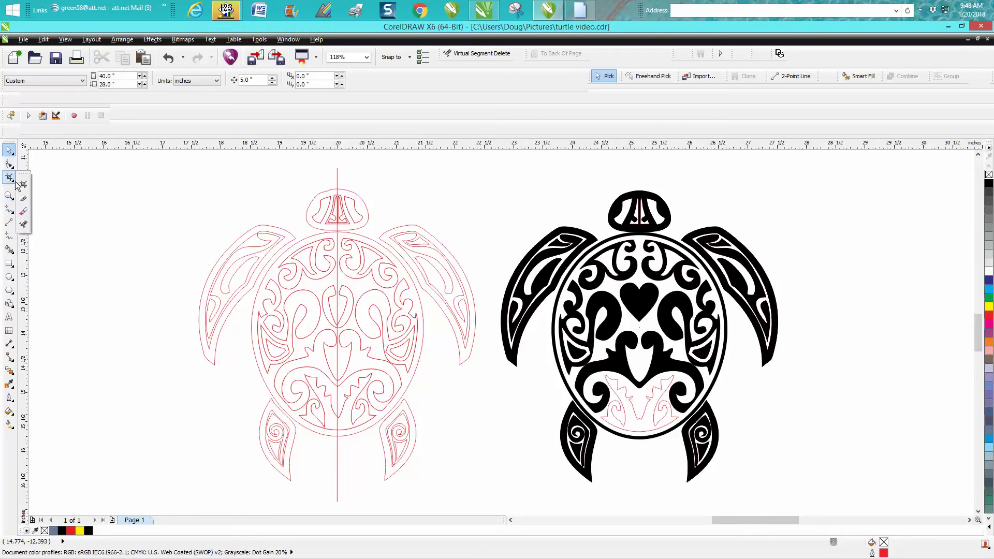
pyautogui.click(25, 227)
pyautogui.moveTo(194, 203); pyautogui.dragTo(323, 474)
pyautogui.moveTo(306, 190); pyautogui.dragTo(331, 443)
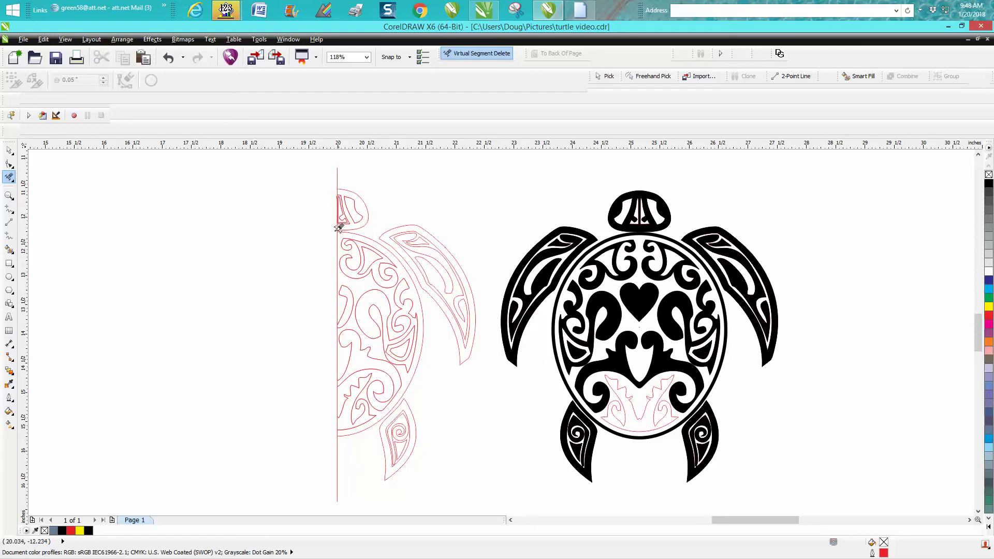
pyautogui.click(9, 150)
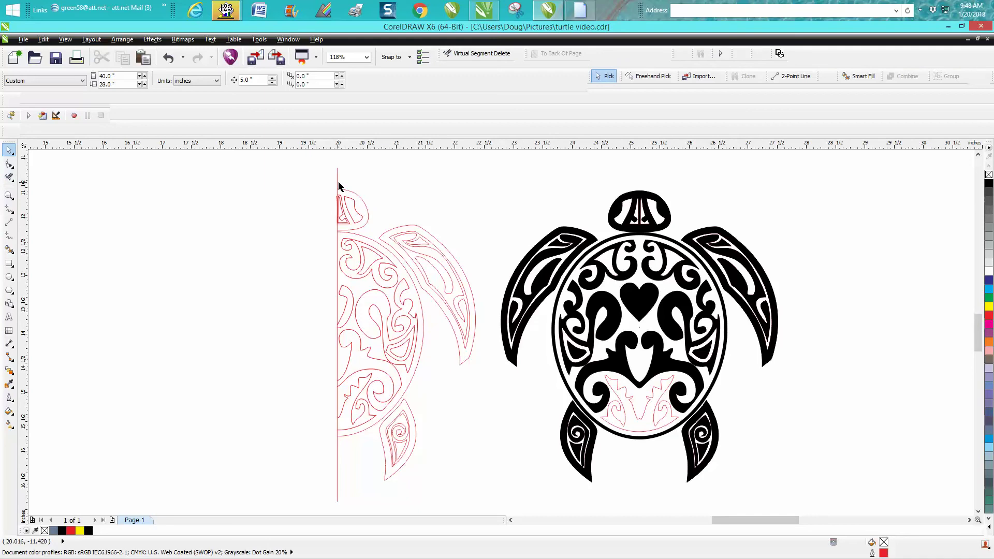
pyautogui.moveTo(338, 185); pyautogui.dragTo(227, 186)
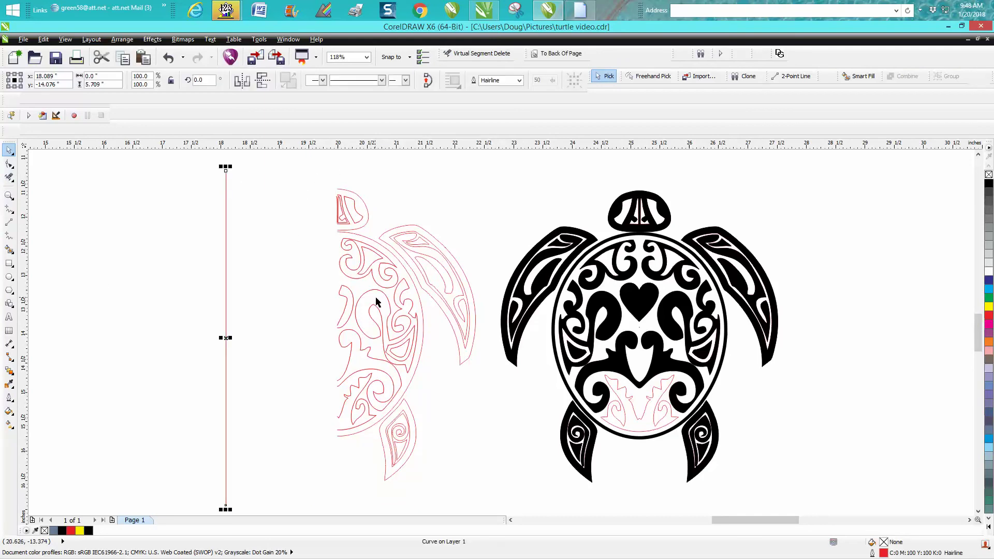
# Step: Undo the centre line move and the segment deletions on the outlined turtle
pyautogui.click(169, 59)
pyautogui.click(170, 59)
pyautogui.click(169, 59)
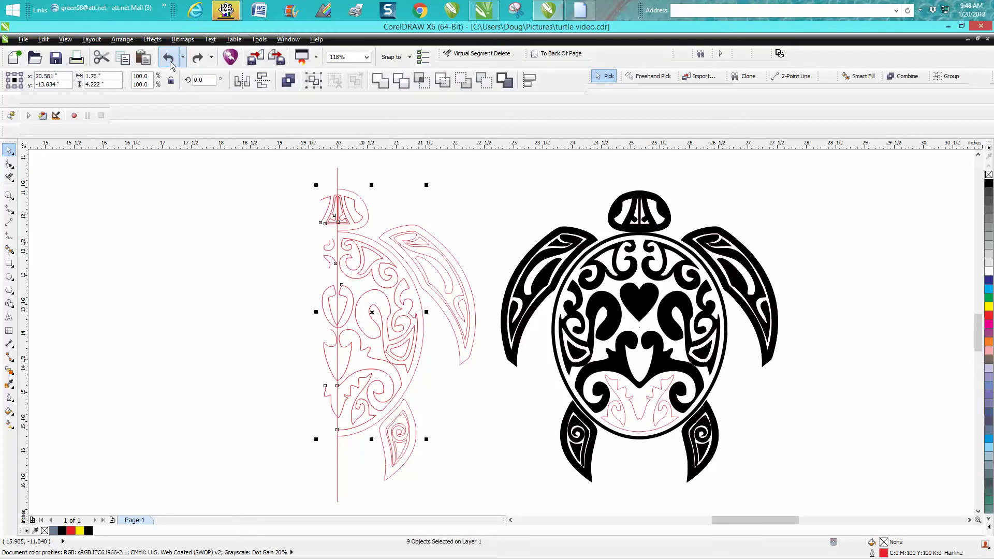
pyautogui.click(170, 59)
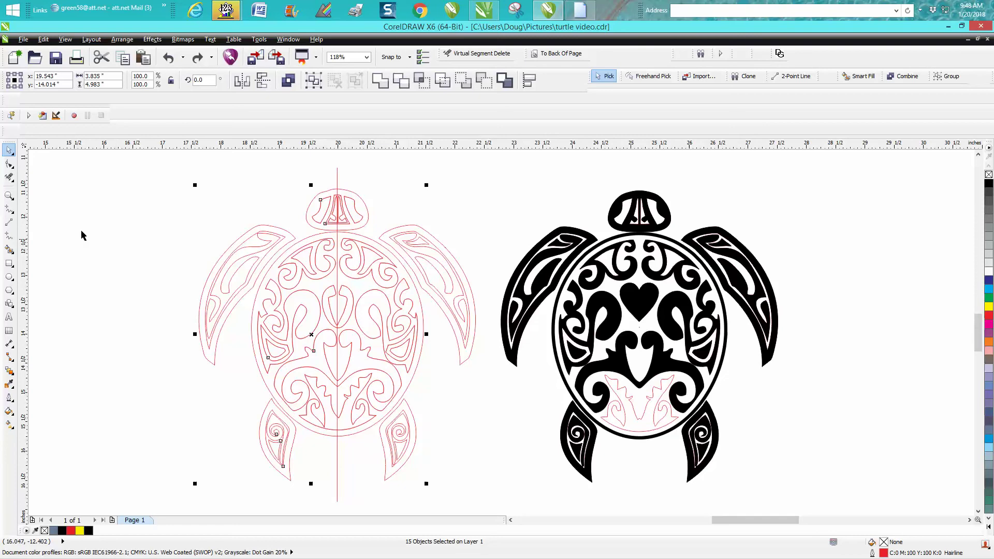
# Step: Examine where the lower shell curves meet the vertical centre line on the outlined turtle
pyautogui.click(9, 196)
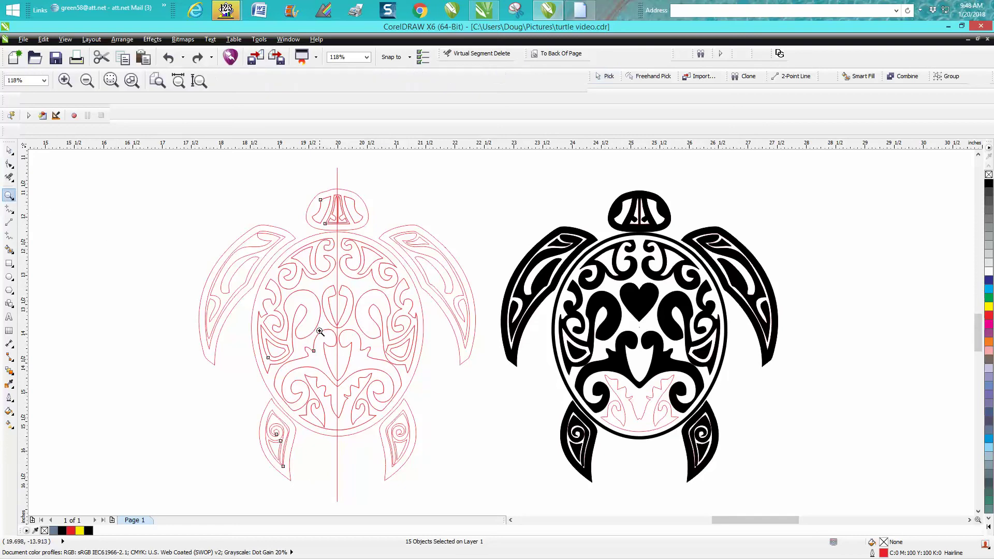
pyautogui.moveTo(329, 362); pyautogui.dragTo(356, 391)
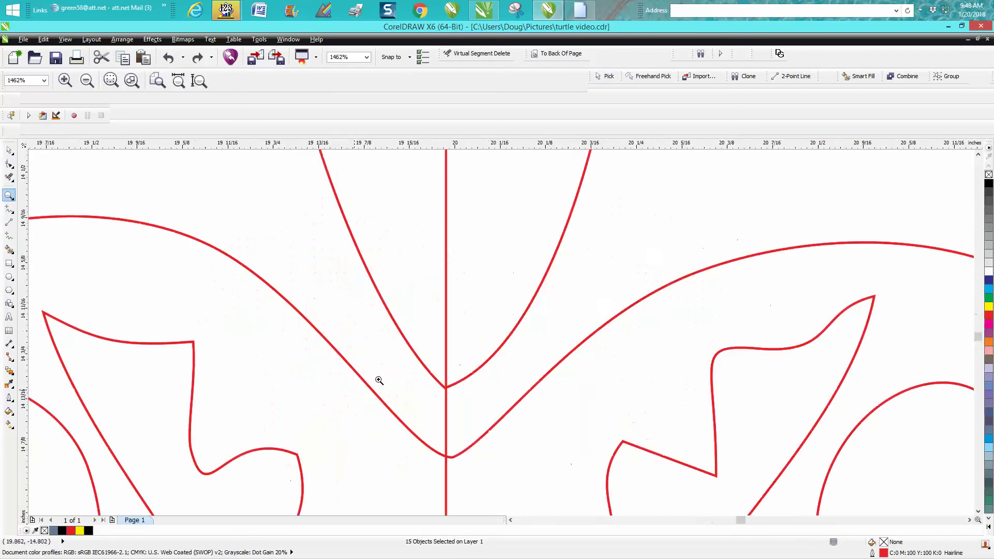
pyautogui.moveTo(406, 362); pyautogui.dragTo(496, 479)
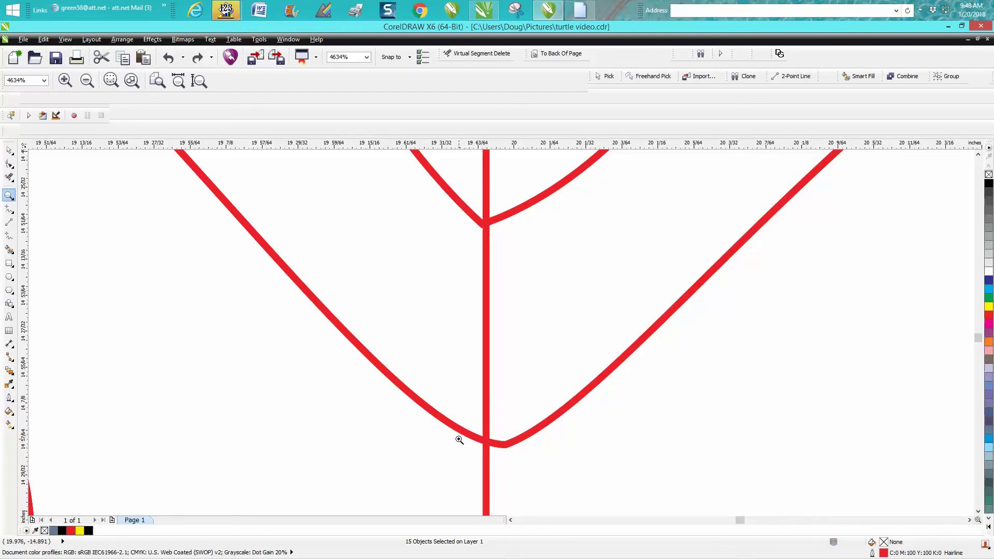
pyautogui.scroll(-6, 466, 405)
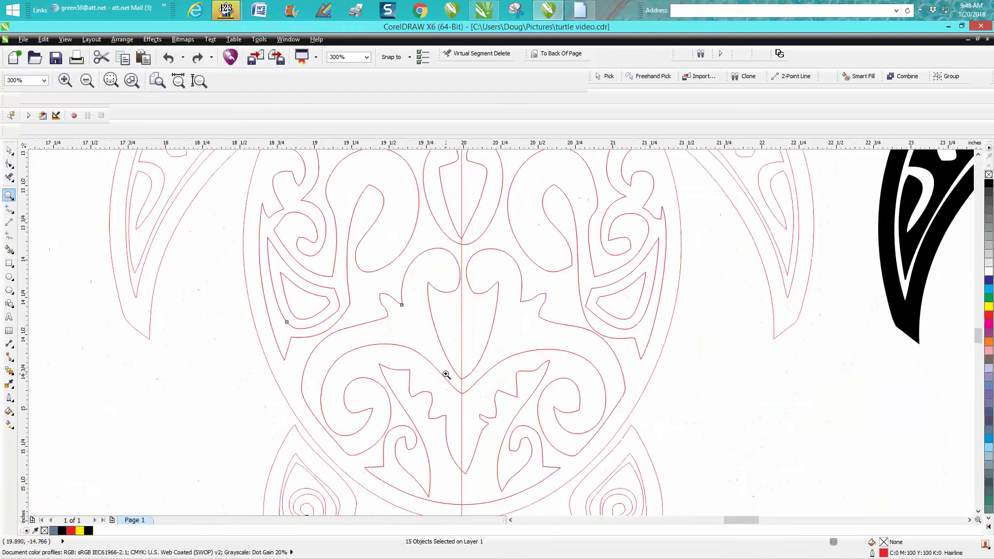
pyautogui.scroll(-3, 446, 374)
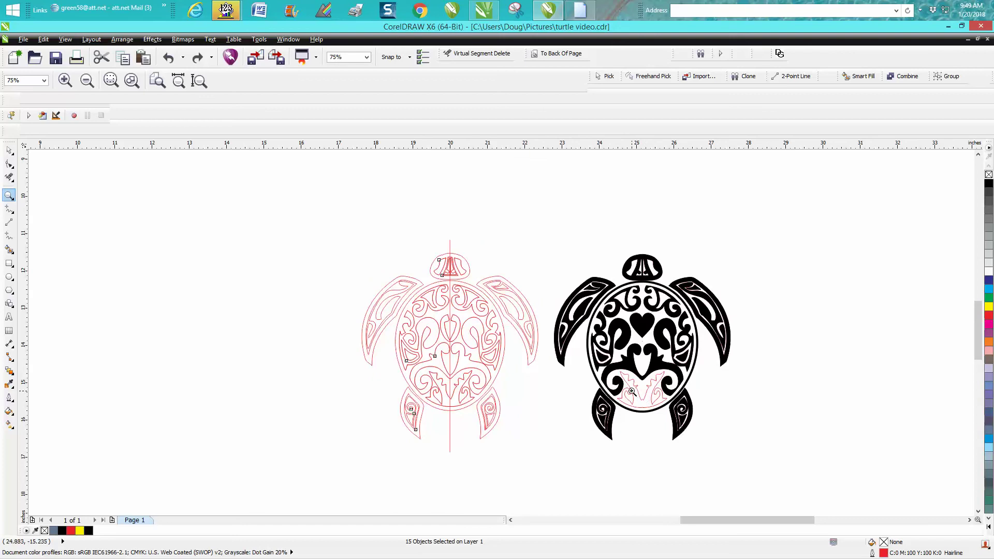
# Step: Select the right red curve beside the centre gap in the filled turtle's lower shell
pyautogui.moveTo(643, 409); pyautogui.dragTo(651, 417)
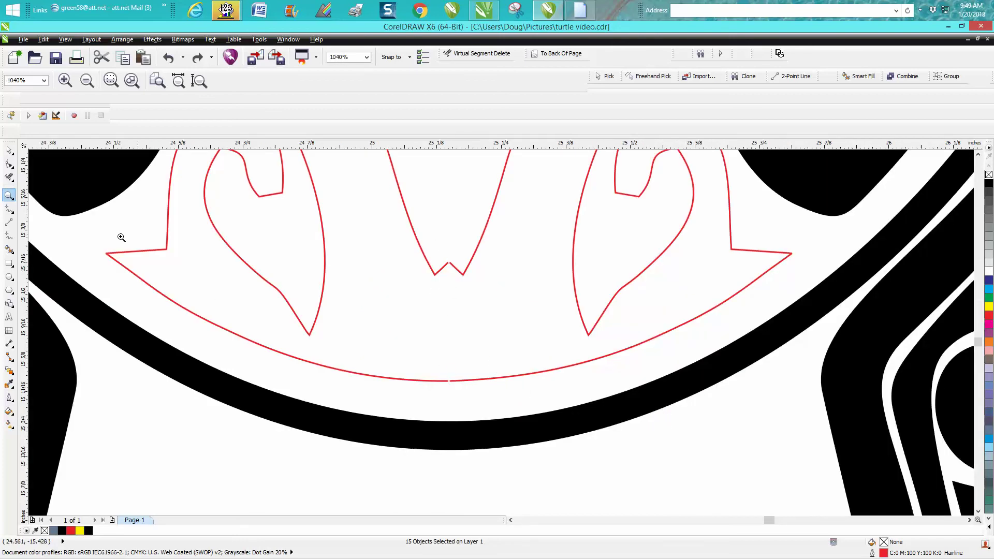
pyautogui.click(9, 150)
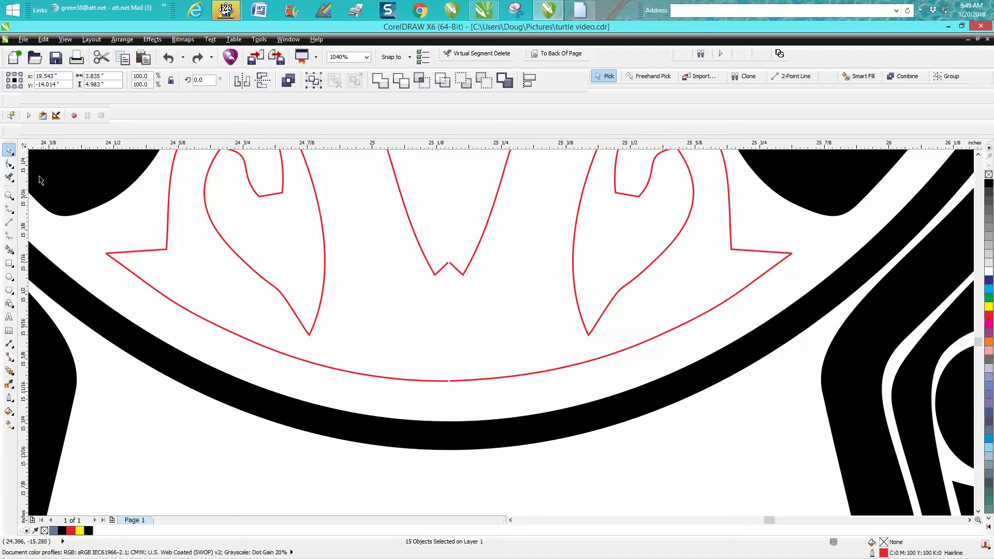
pyautogui.click(9, 164)
pyautogui.click(8, 151)
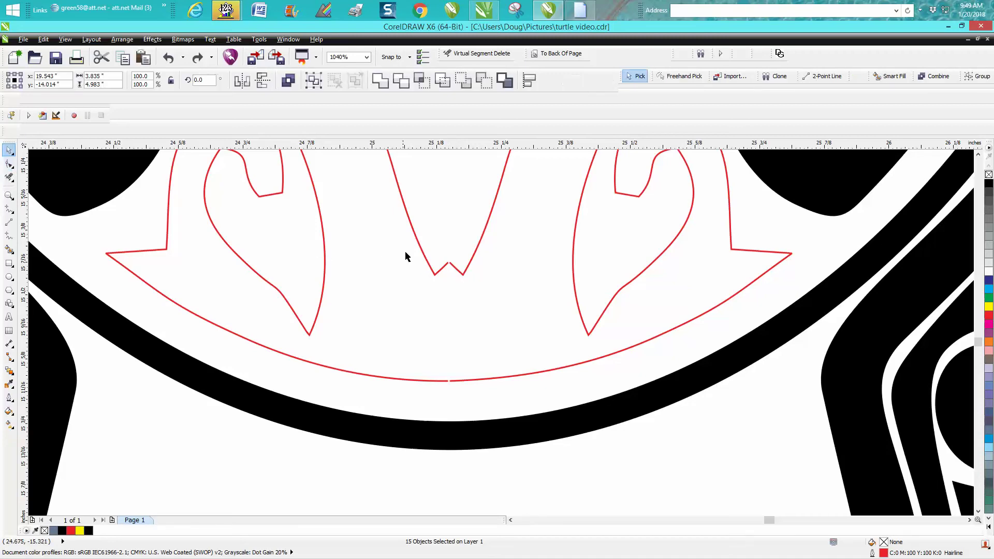
pyautogui.click(446, 268)
pyautogui.click(459, 273)
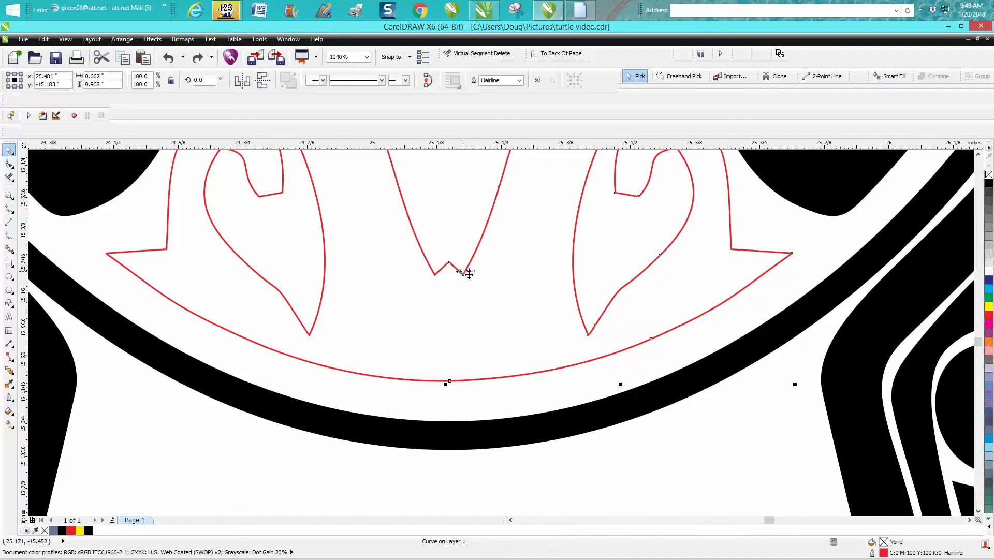
# Step: Join the right and left red curves at the lower shell's small central notch with Join Curves, using Extend and a 0.1" gap tolerance
pyautogui.click(9, 195)
pyautogui.moveTo(388, 249); pyautogui.dragTo(526, 407)
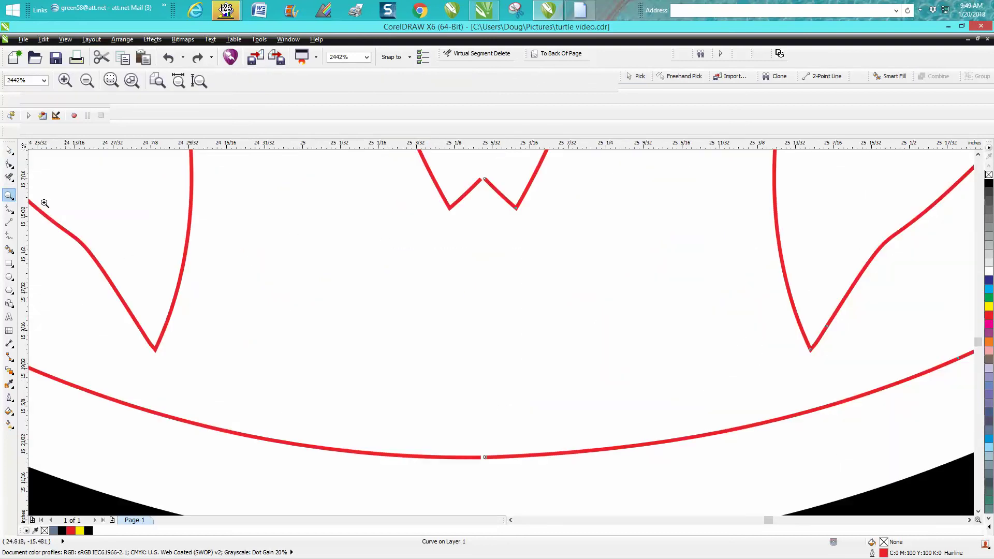
pyautogui.click(9, 164)
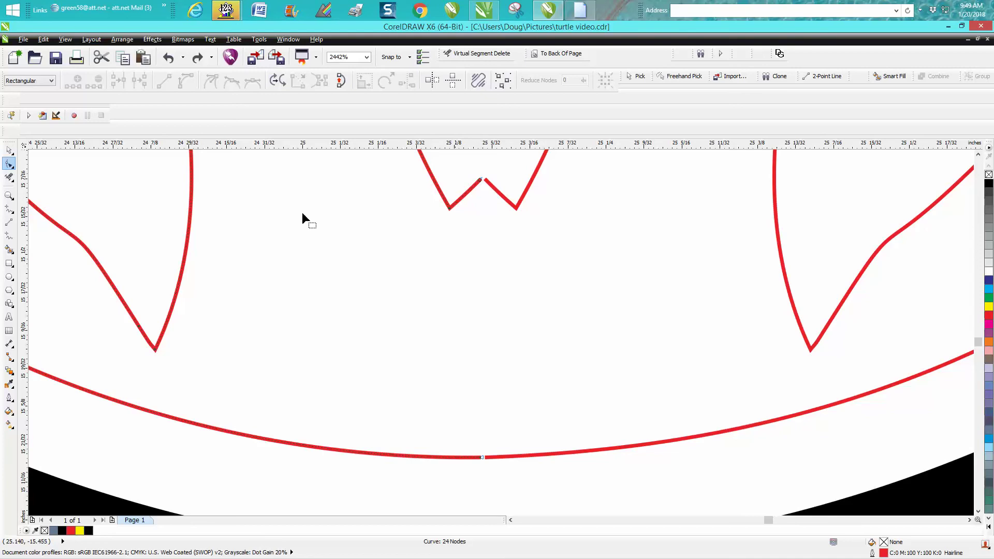
pyautogui.click(9, 195)
pyautogui.moveTo(450, 163); pyautogui.dragTo(527, 233)
pyautogui.click(9, 164)
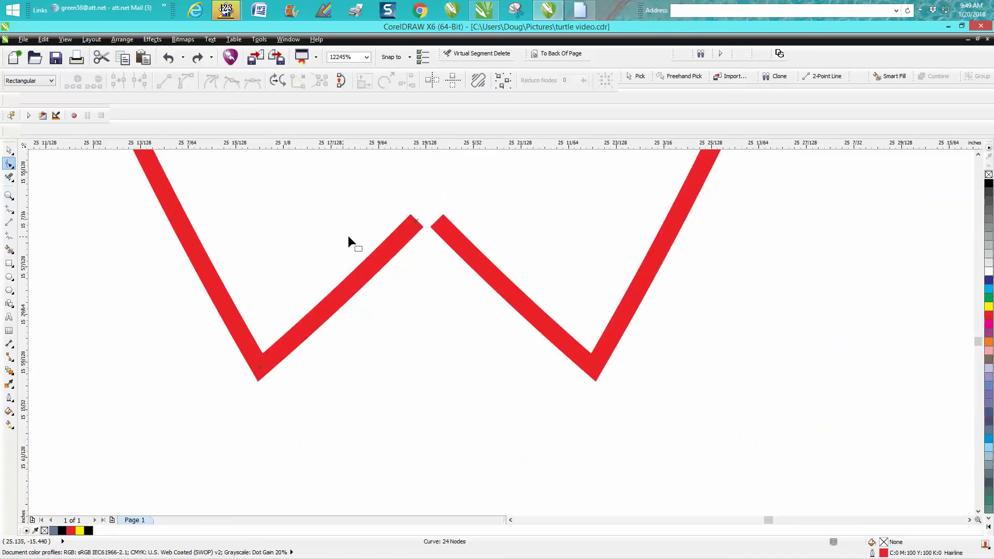
pyautogui.keyDown('shift'); pyautogui.click(445, 228); pyautogui.keyUp('shift')
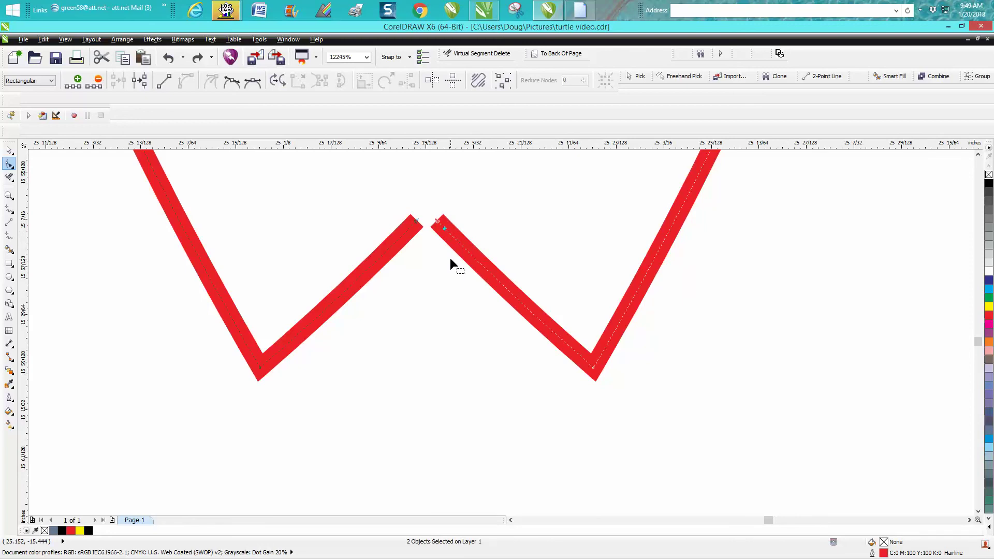
pyautogui.moveTo(382, 190); pyautogui.dragTo(482, 278)
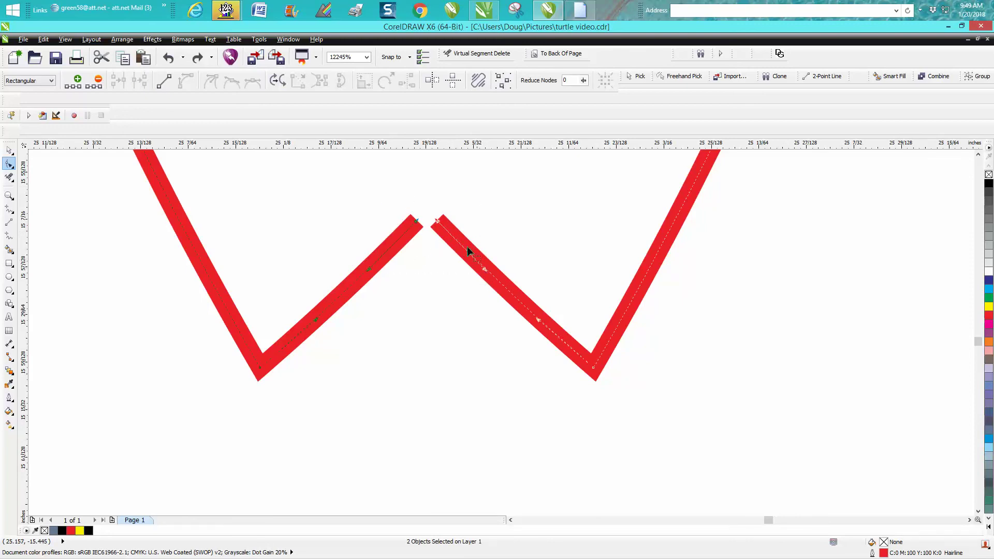
pyautogui.click(287, 39)
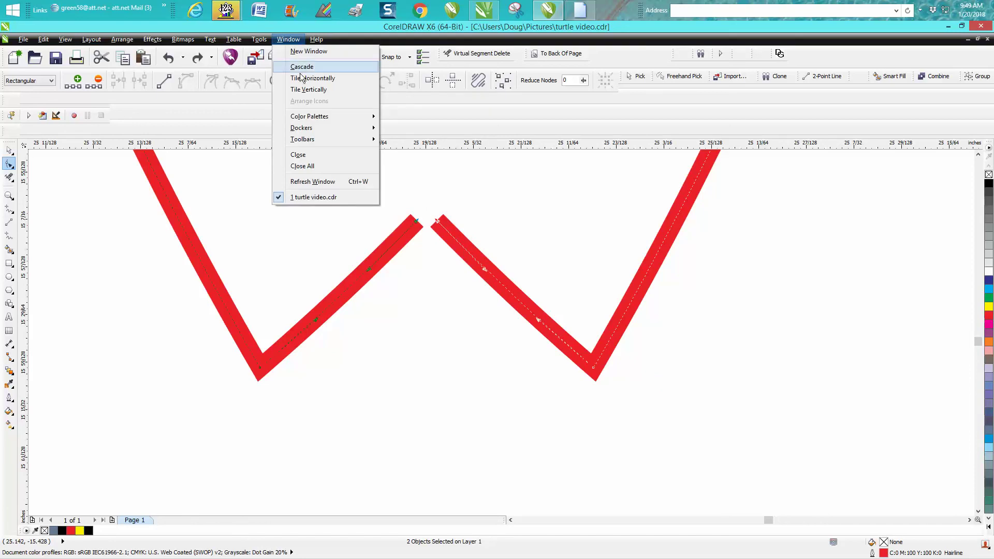
pyautogui.moveTo(307, 130)
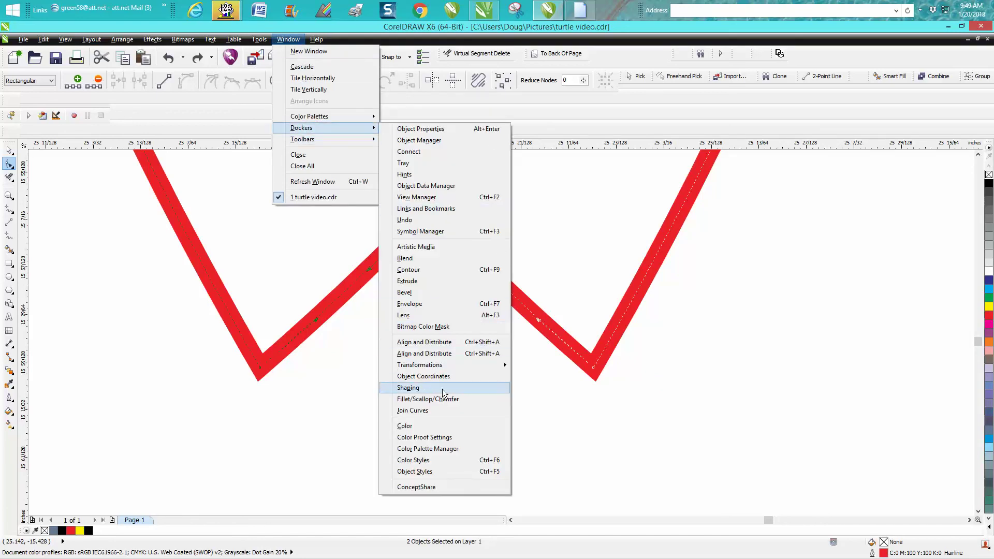
pyautogui.click(419, 411)
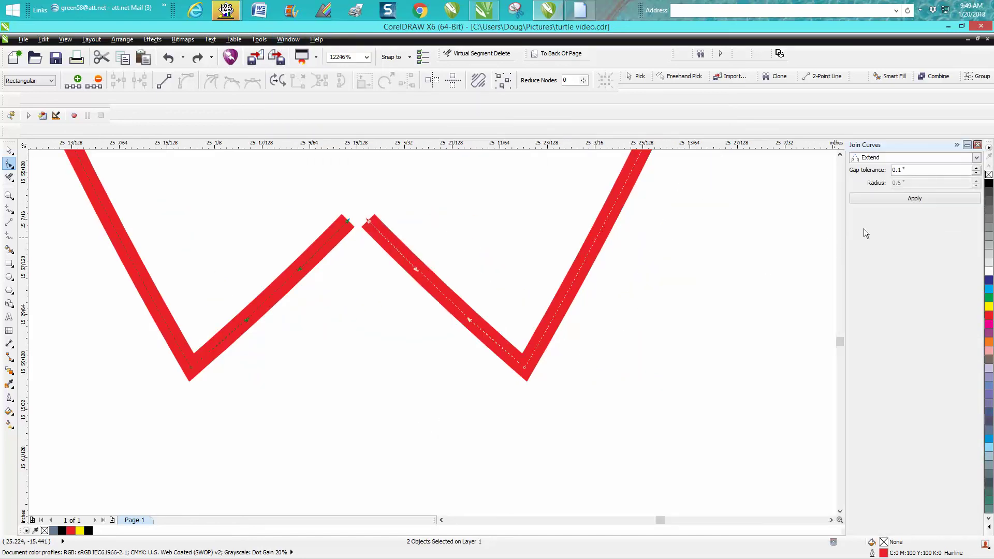
pyautogui.click(913, 197)
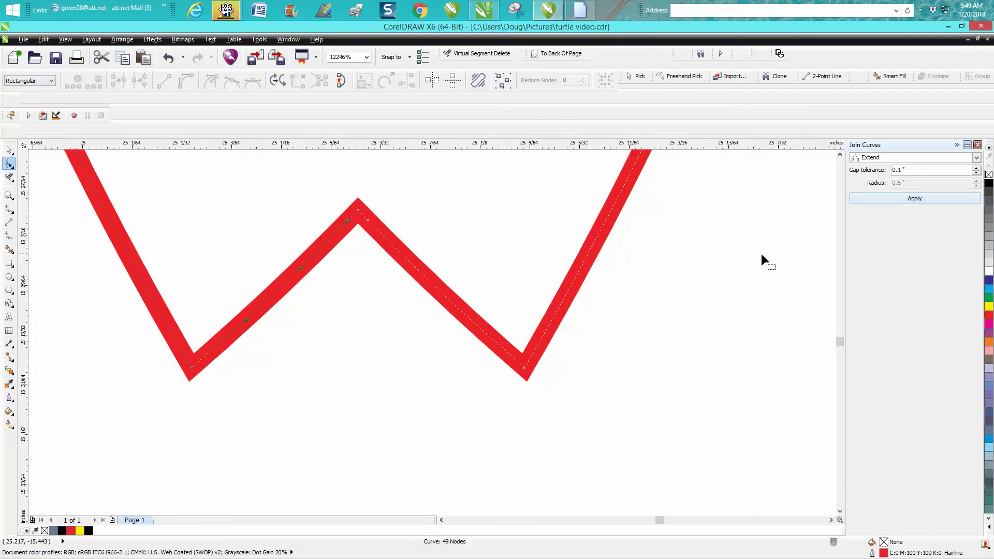
# Step: Close the remaining gap at the middle of the lower shell's bottom arc with Join Curves in Extend mode, and close Join Curves
pyautogui.scroll(-2, 752, 253)
pyautogui.scroll(-1, 750, 252)
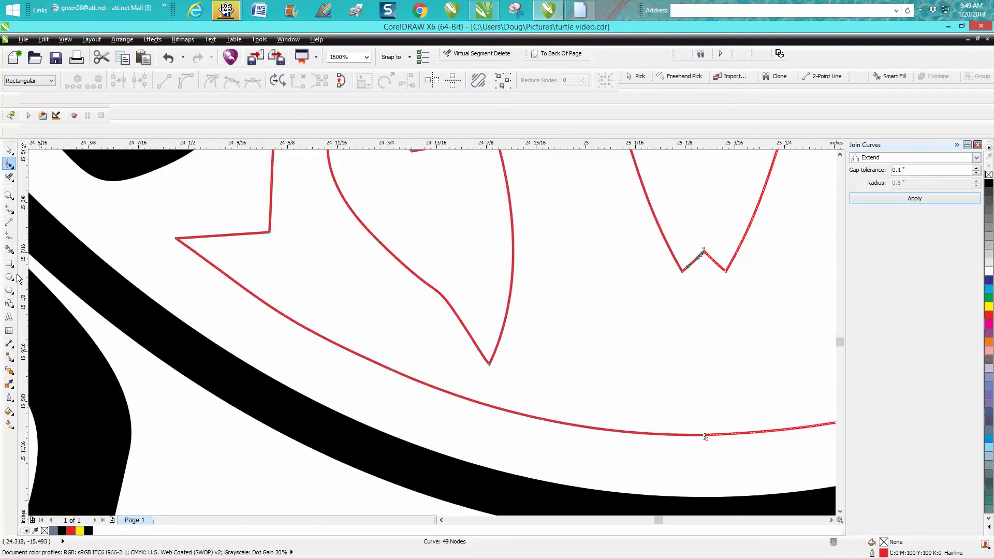
pyautogui.click(9, 195)
pyautogui.moveTo(694, 412); pyautogui.dragTo(718, 450)
pyautogui.click(10, 164)
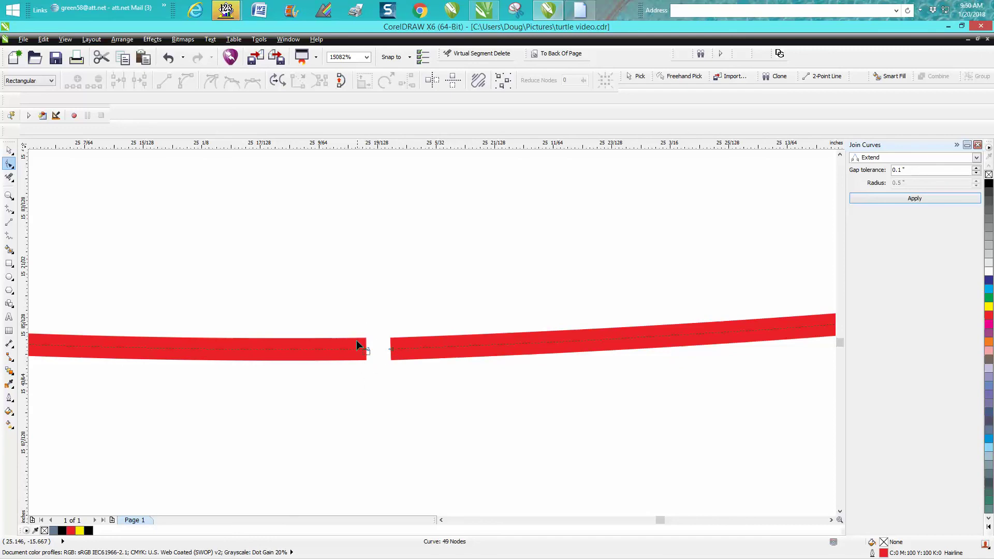
pyautogui.moveTo(344, 317); pyautogui.dragTo(411, 375)
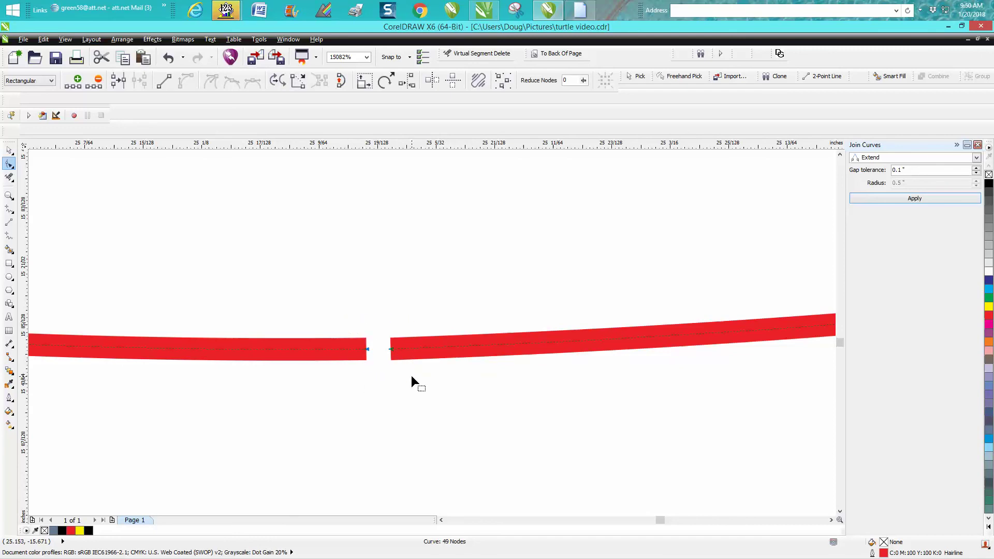
pyautogui.click(903, 198)
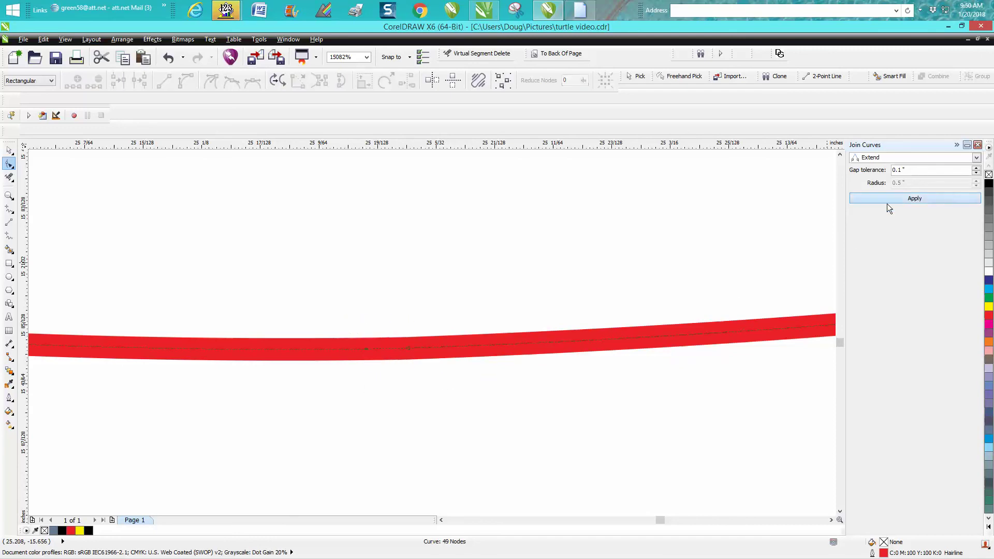
pyautogui.scroll(-8, 521, 242)
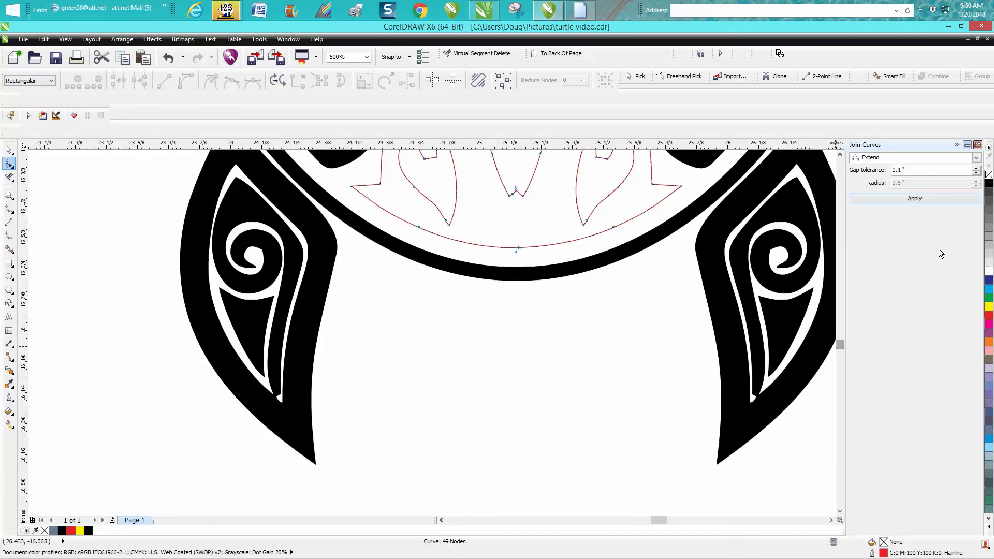
pyautogui.click(978, 144)
pyautogui.scroll(-3, 683, 239)
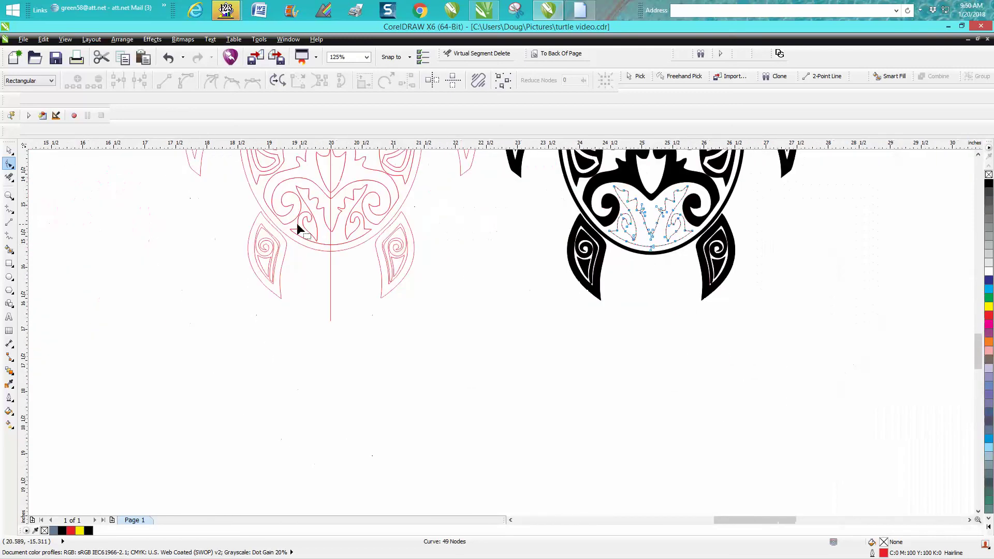
pyautogui.click(10, 196)
pyautogui.moveTo(542, 172); pyautogui.dragTo(809, 314)
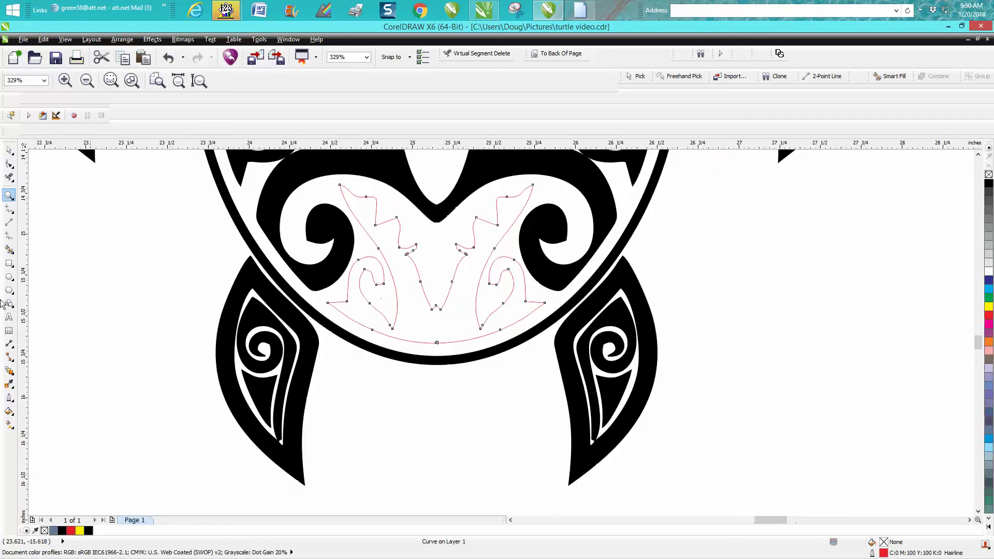
pyautogui.click(10, 209)
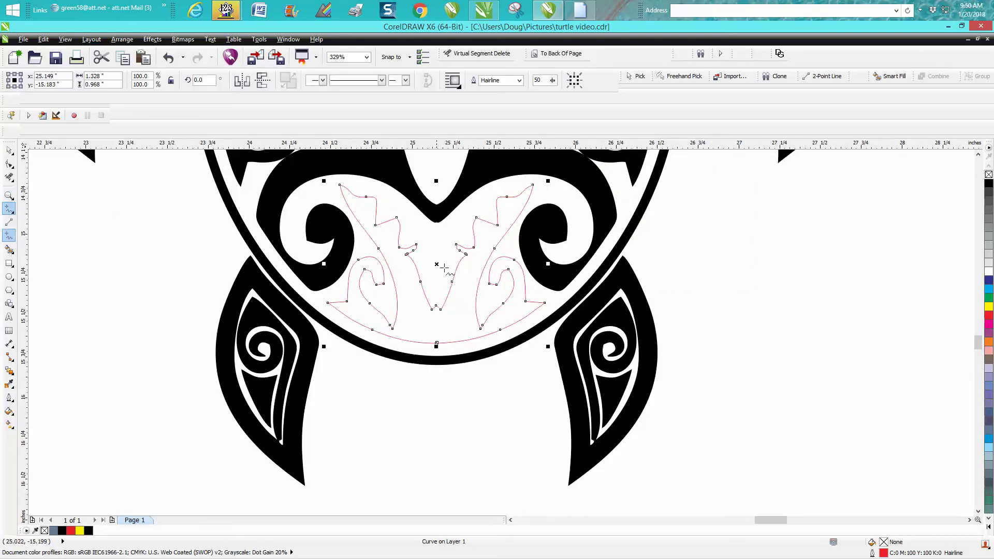
pyautogui.click(461, 294)
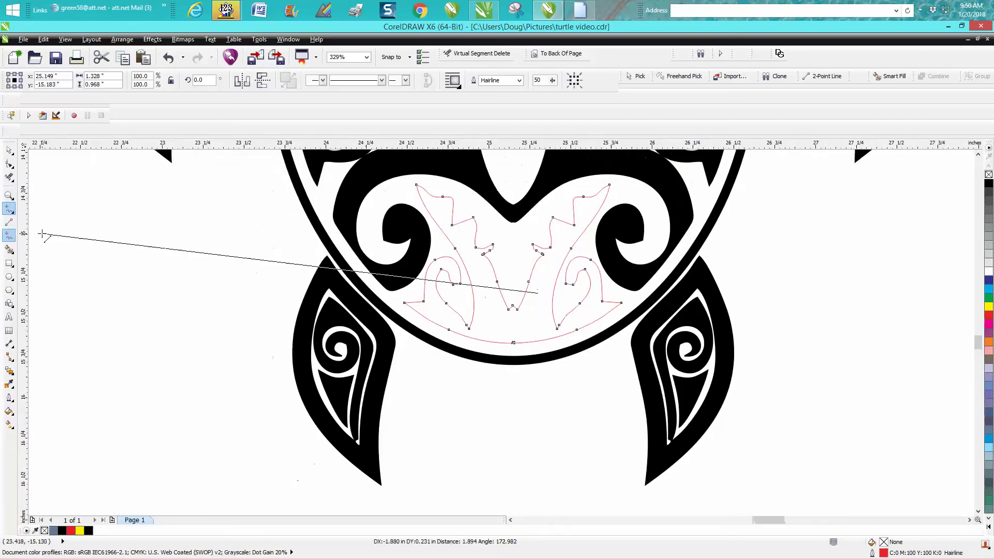
pyautogui.press('Escape')
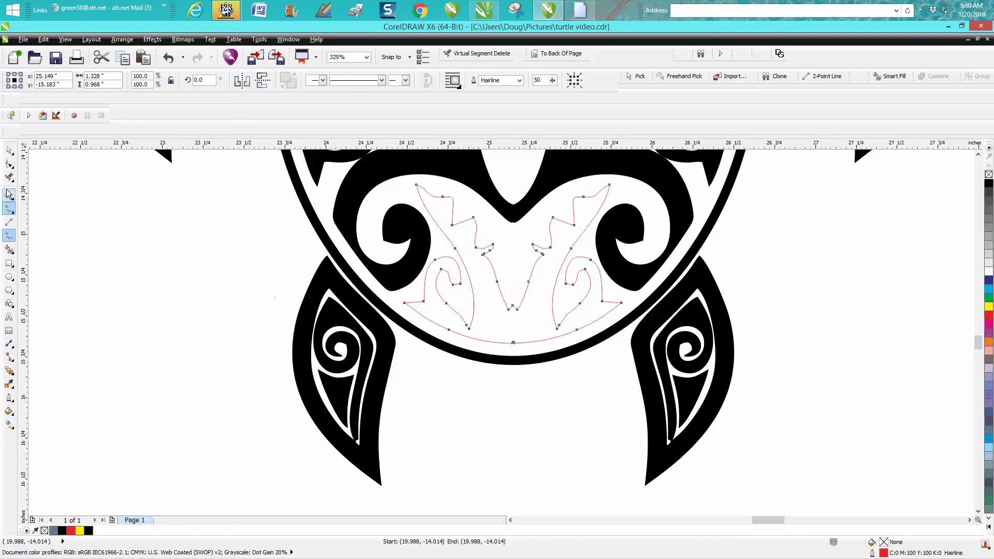
# Step: Smart Fill the joined lower shell shape with the current blue-grey, and set the Smart Fill colour to black
pyautogui.click(10, 249)
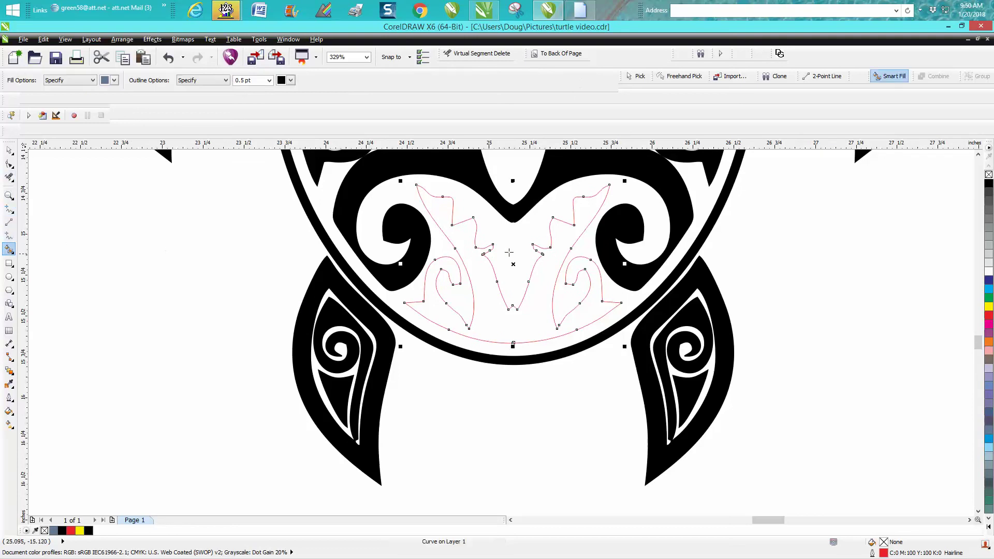
pyautogui.click(536, 286)
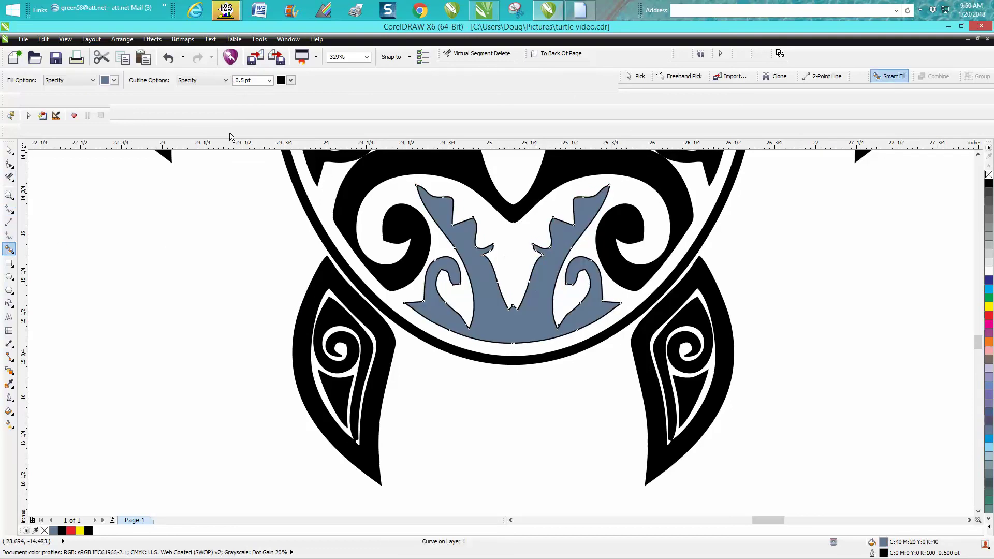
pyautogui.click(113, 81)
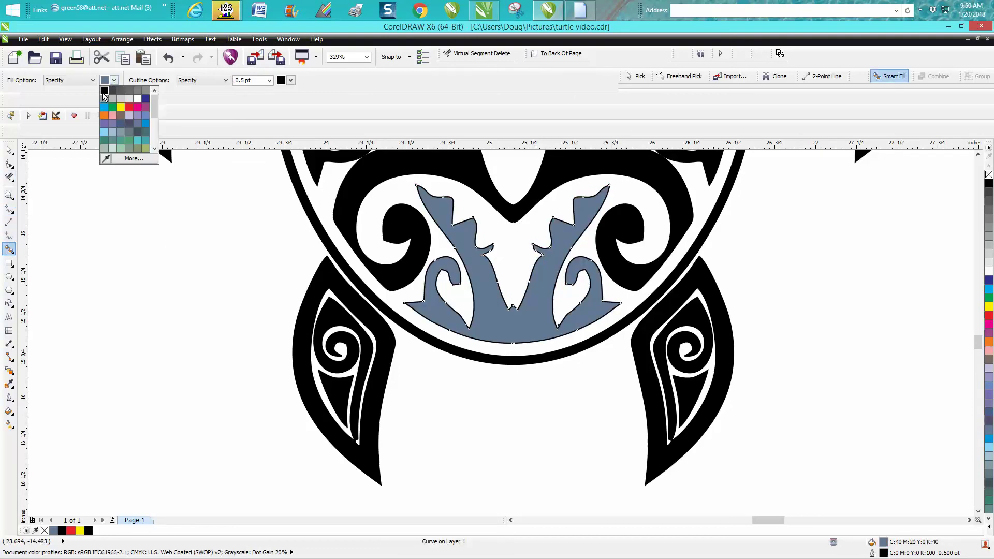
pyautogui.click(104, 93)
pyautogui.click(178, 228)
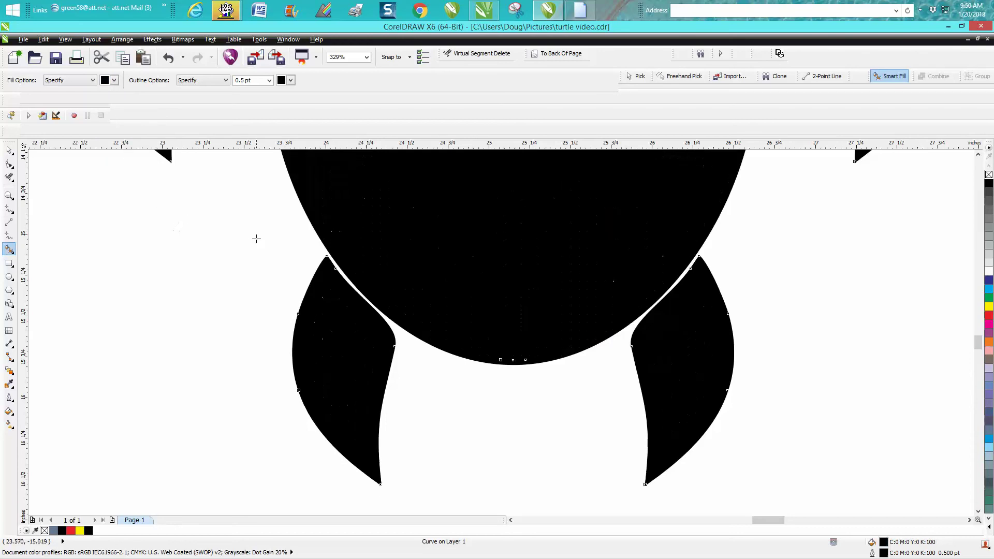
pyautogui.scroll(-4, 256, 239)
pyautogui.click(168, 58)
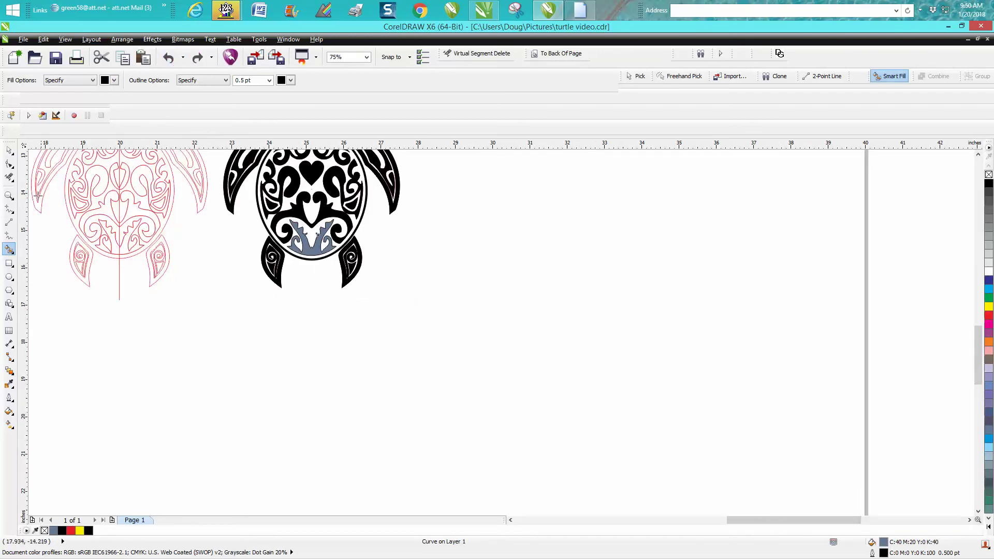
# Step: Smart Fill the blue-grey lower shell shape with black
pyautogui.click(9, 195)
pyautogui.moveTo(257, 204); pyautogui.dragTo(464, 300)
pyautogui.click(9, 150)
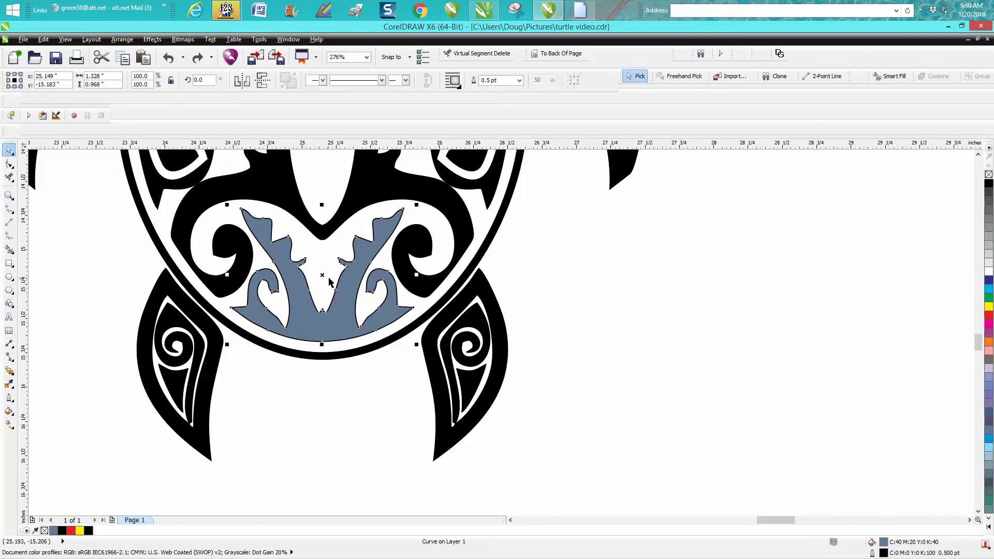
pyautogui.click(10, 249)
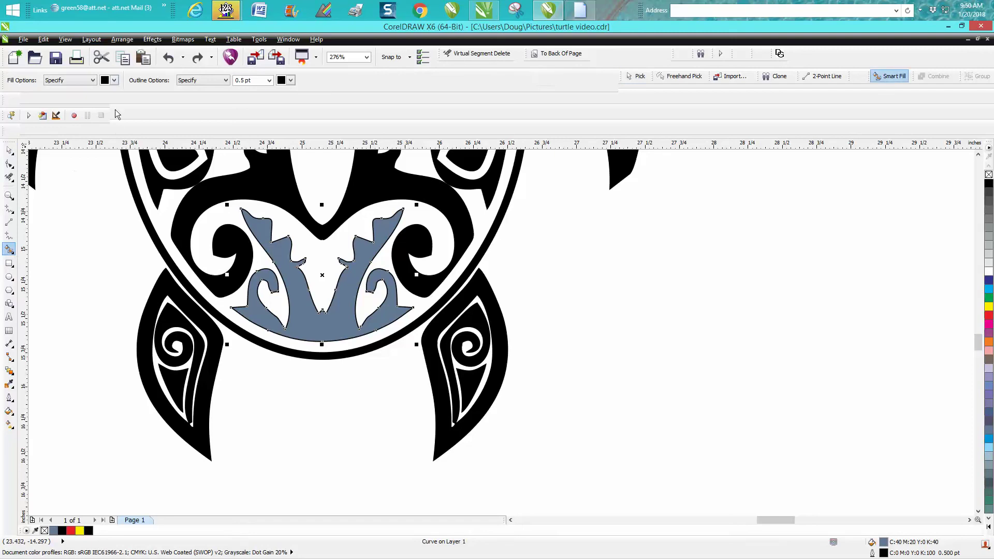
pyautogui.click(114, 80)
pyautogui.click(104, 93)
pyautogui.click(346, 284)
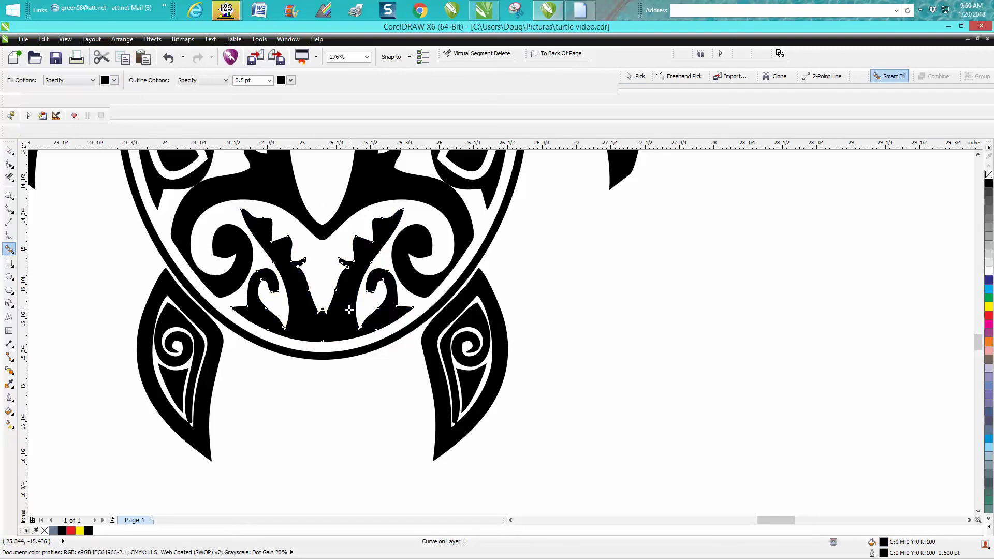
# Step: Nudge the black lower shell fill 5 inches to the right to check what lies beneath it, and undo the move
pyautogui.click(10, 150)
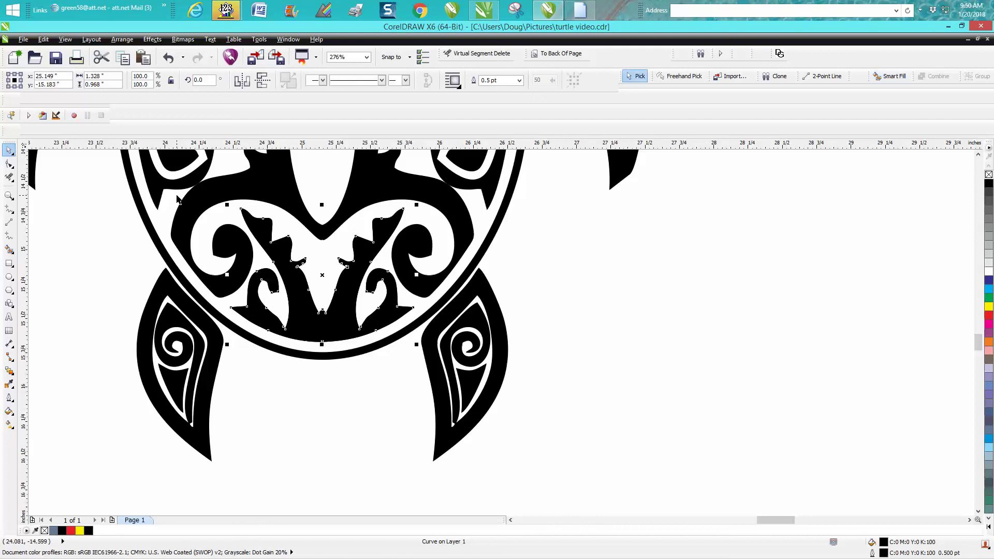
pyautogui.press('Right')
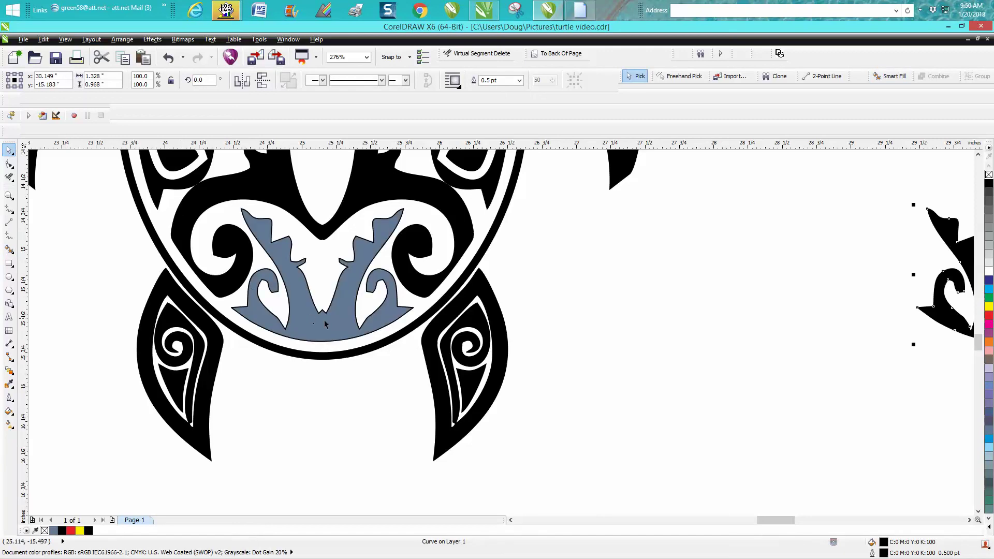
pyautogui.click(169, 58)
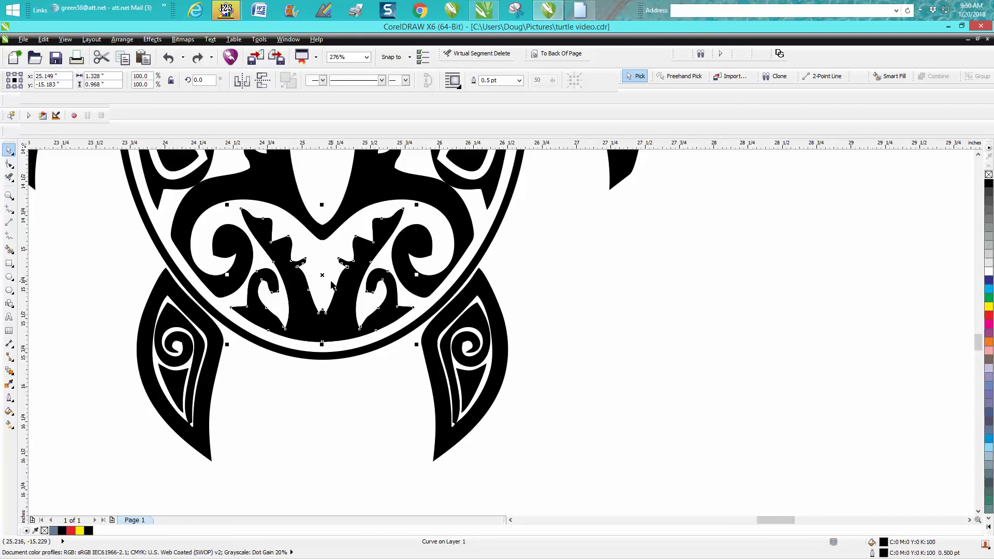
# Step: Delete the stacked black and blue-grey fill shapes from the lower shell, keeping the red outline
pyautogui.press('Delete')
pyautogui.click(342, 300)
pyautogui.press('Delete')
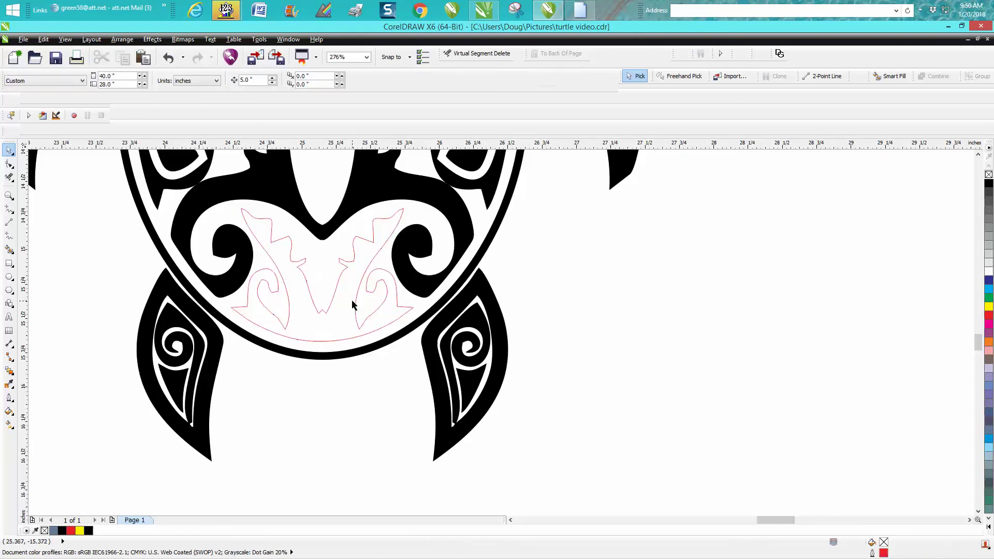
# Step: Smart Fill the empty red lower shell outline on the filled turtle with black, and review the whole turtle
pyautogui.click(10, 249)
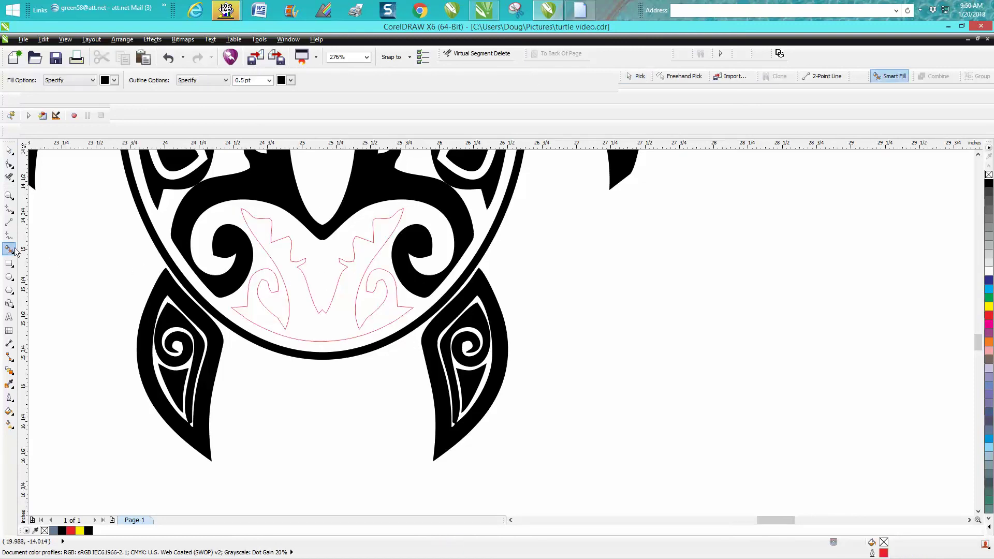
pyautogui.click(343, 326)
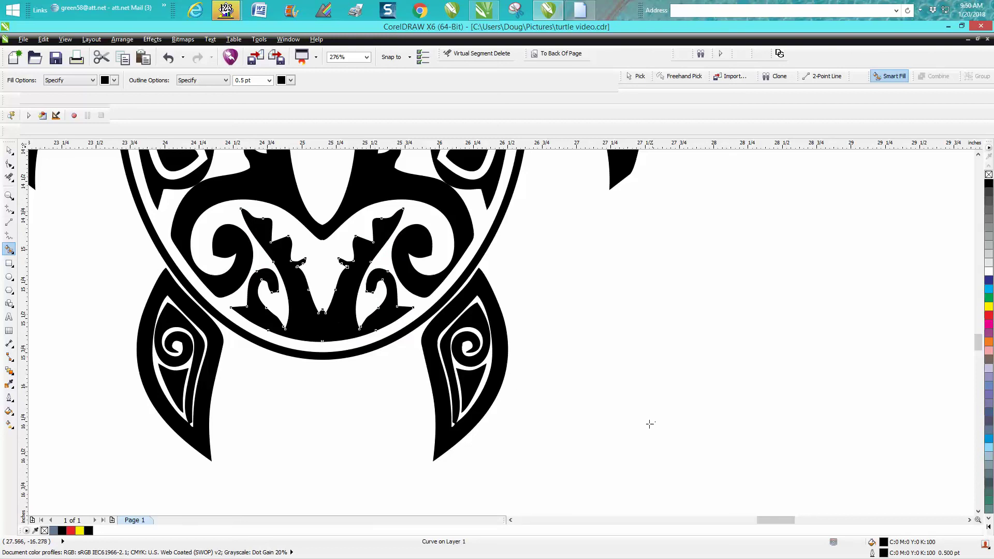
pyautogui.scroll(-3, 650, 424)
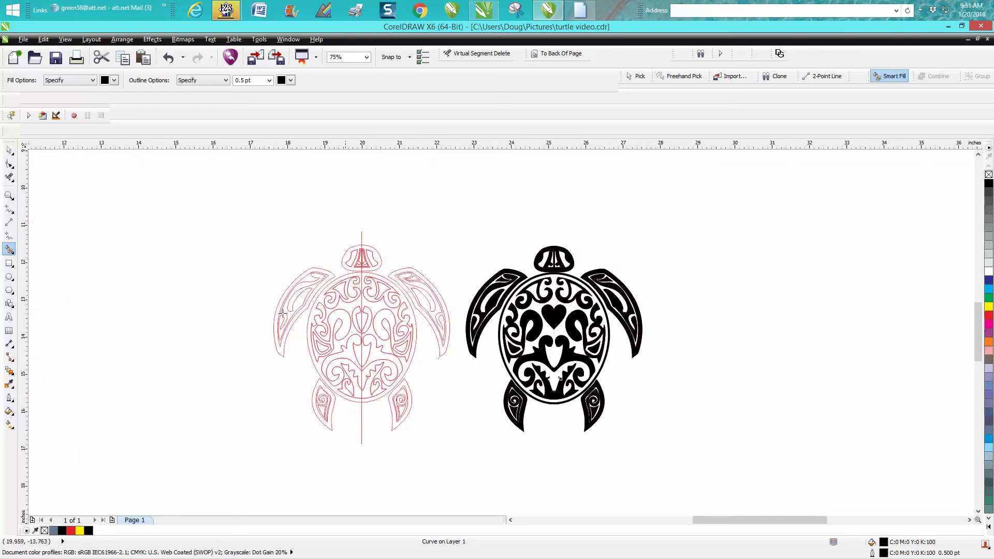
pyautogui.click(10, 196)
pyautogui.moveTo(457, 238); pyautogui.dragTo(714, 453)
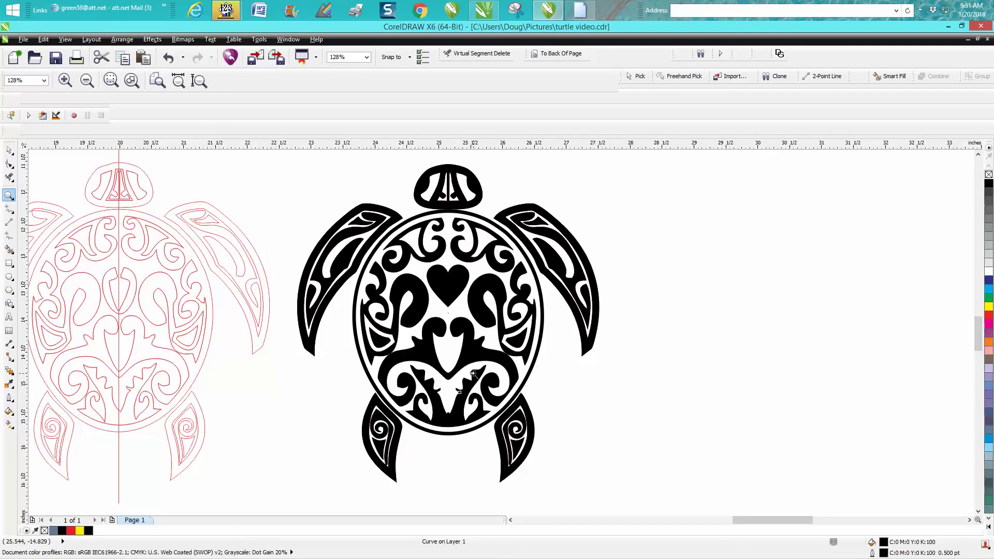
pyautogui.scroll(-2, 471, 377)
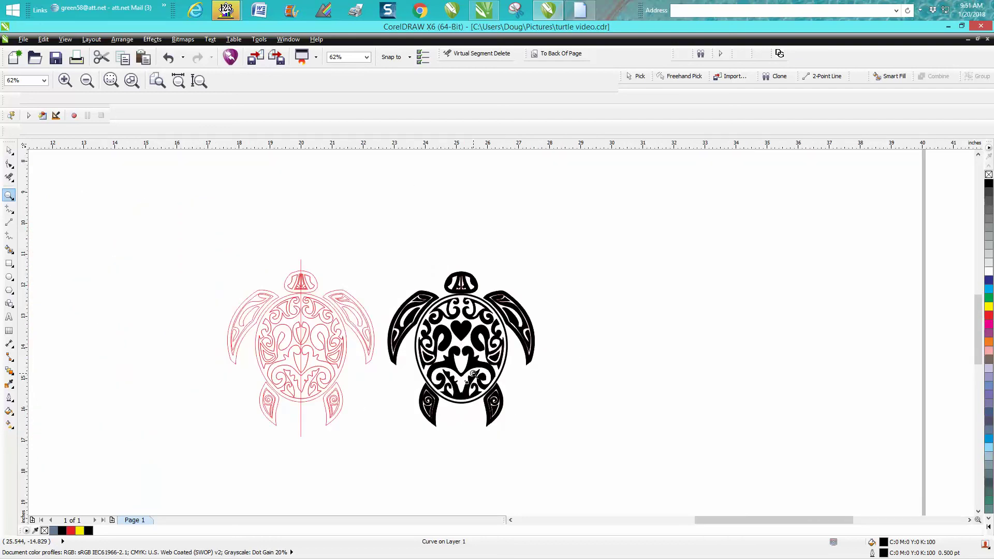